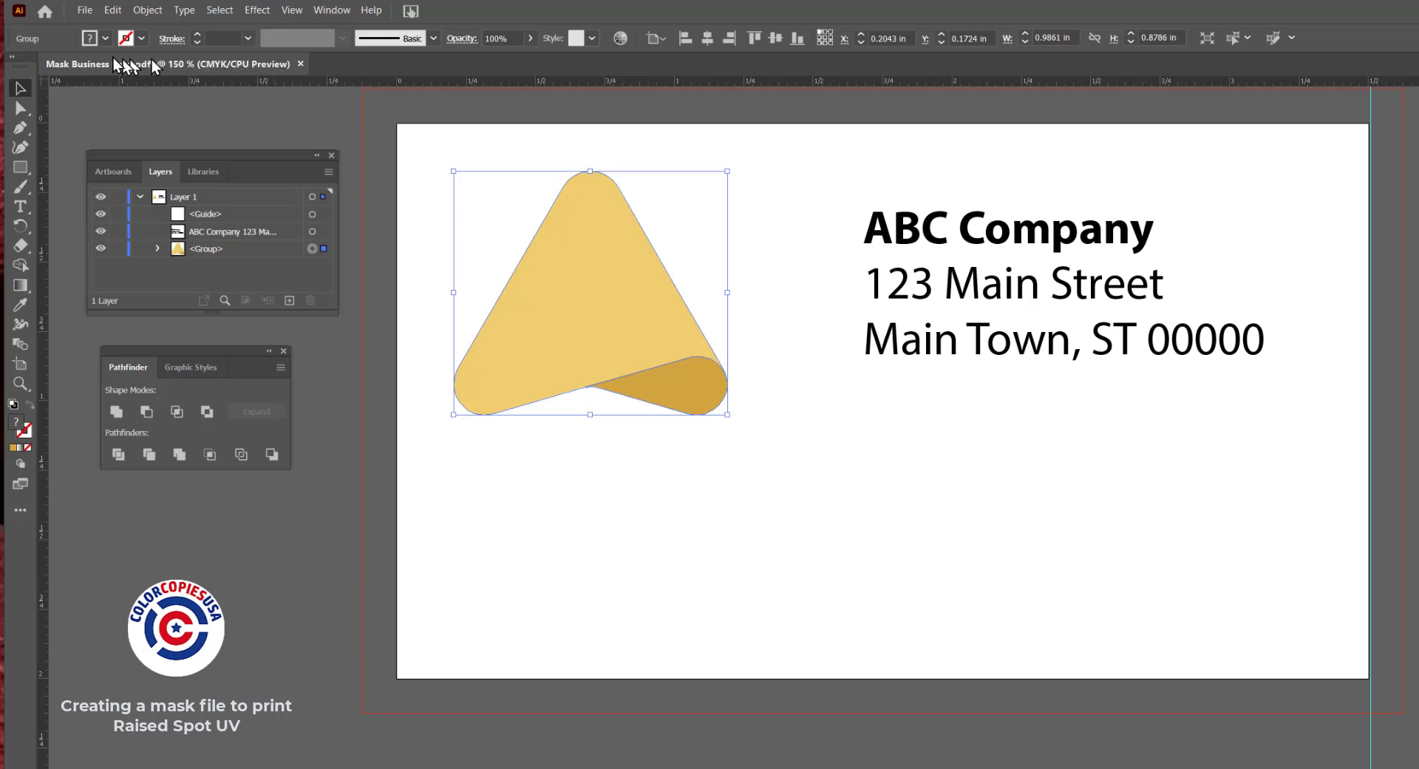
Check the document setup's bleed values for all four sides of the business card
left_click(86, 10)
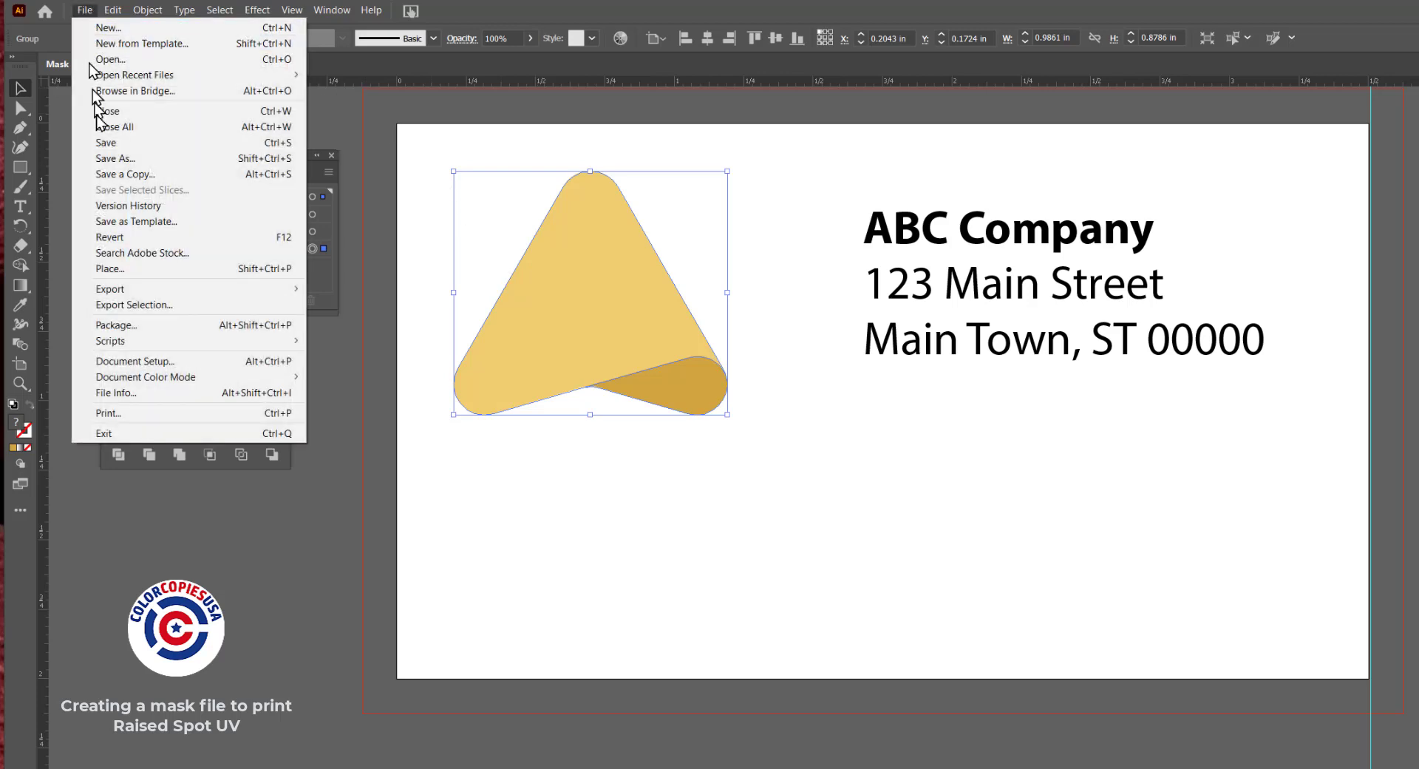
left_click(127, 362)
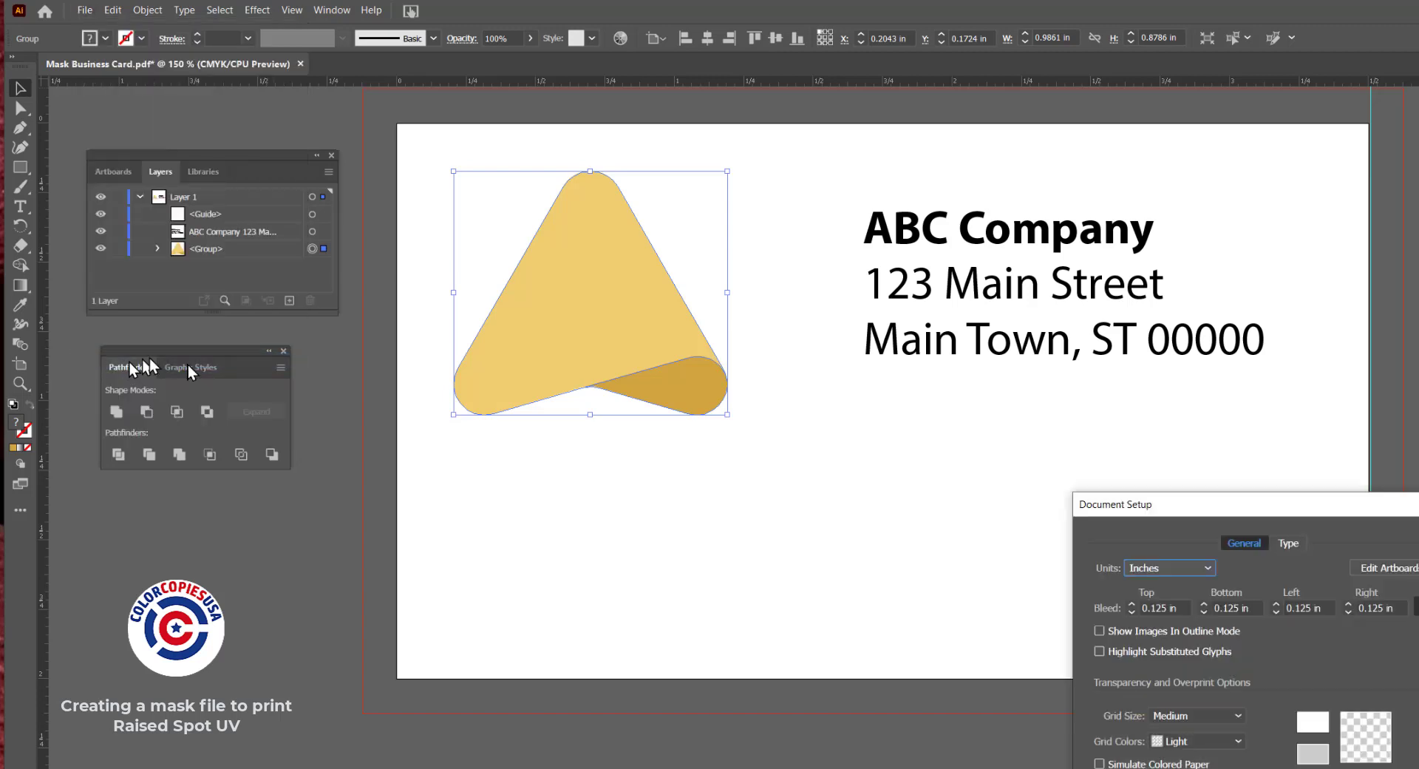
left_click_drag(1191, 515, 863, 269)
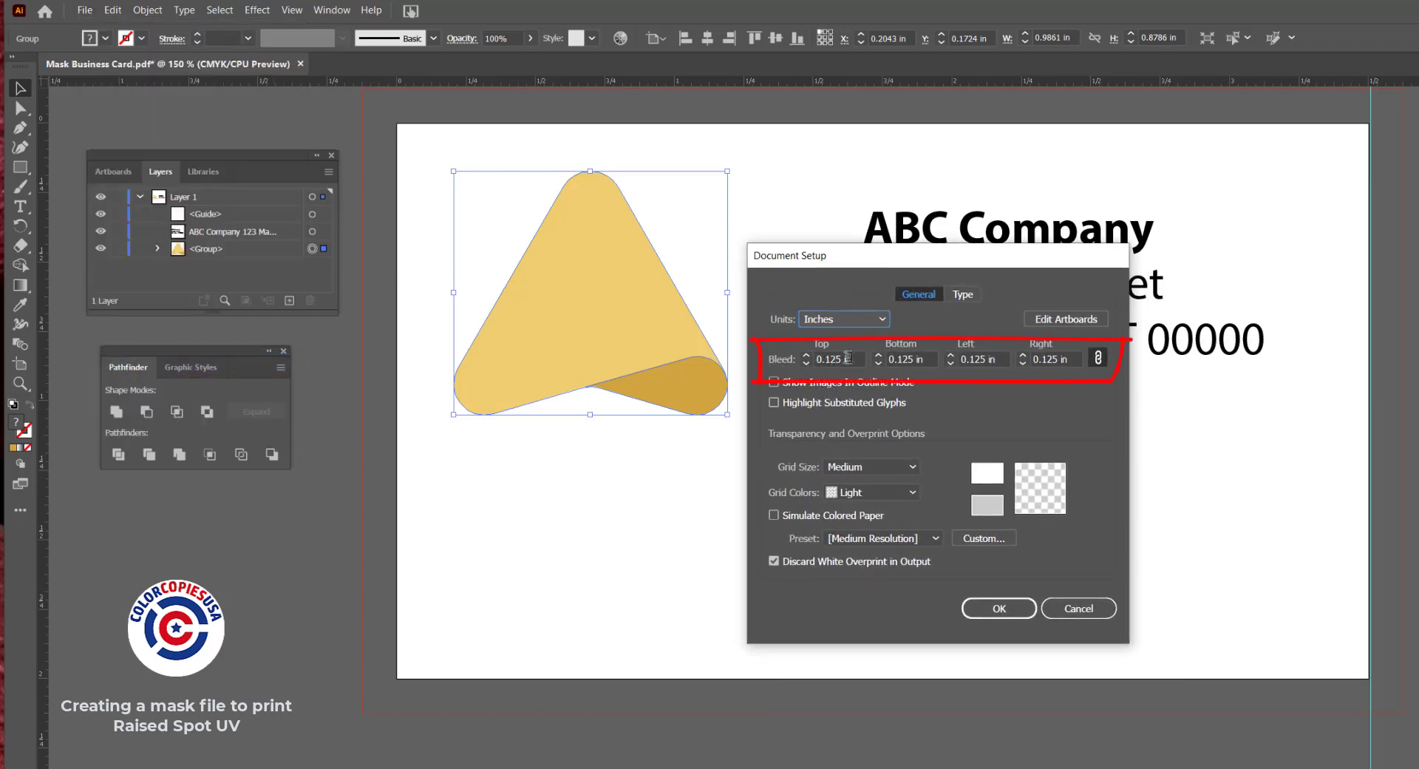
left_click_drag(858, 360, 807, 354)
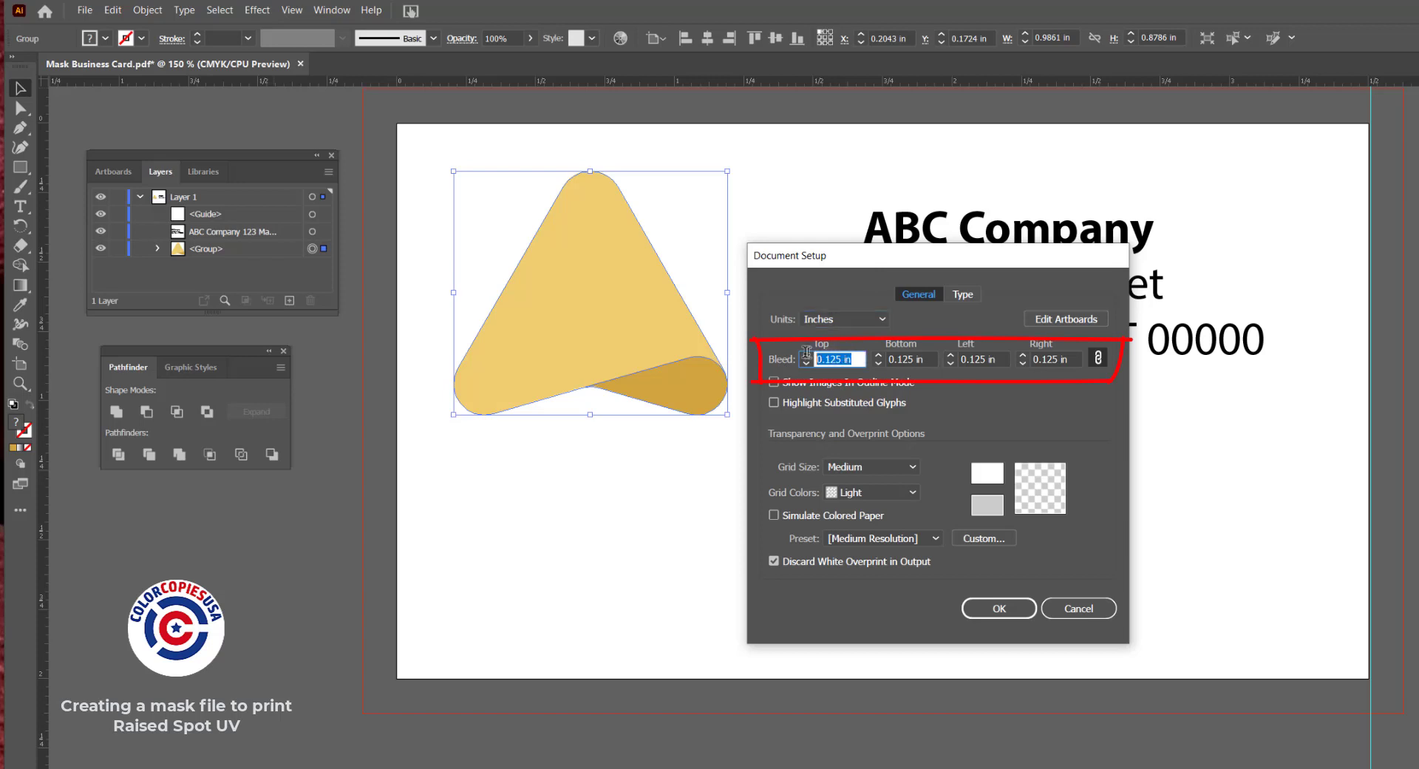
left_click(924, 359)
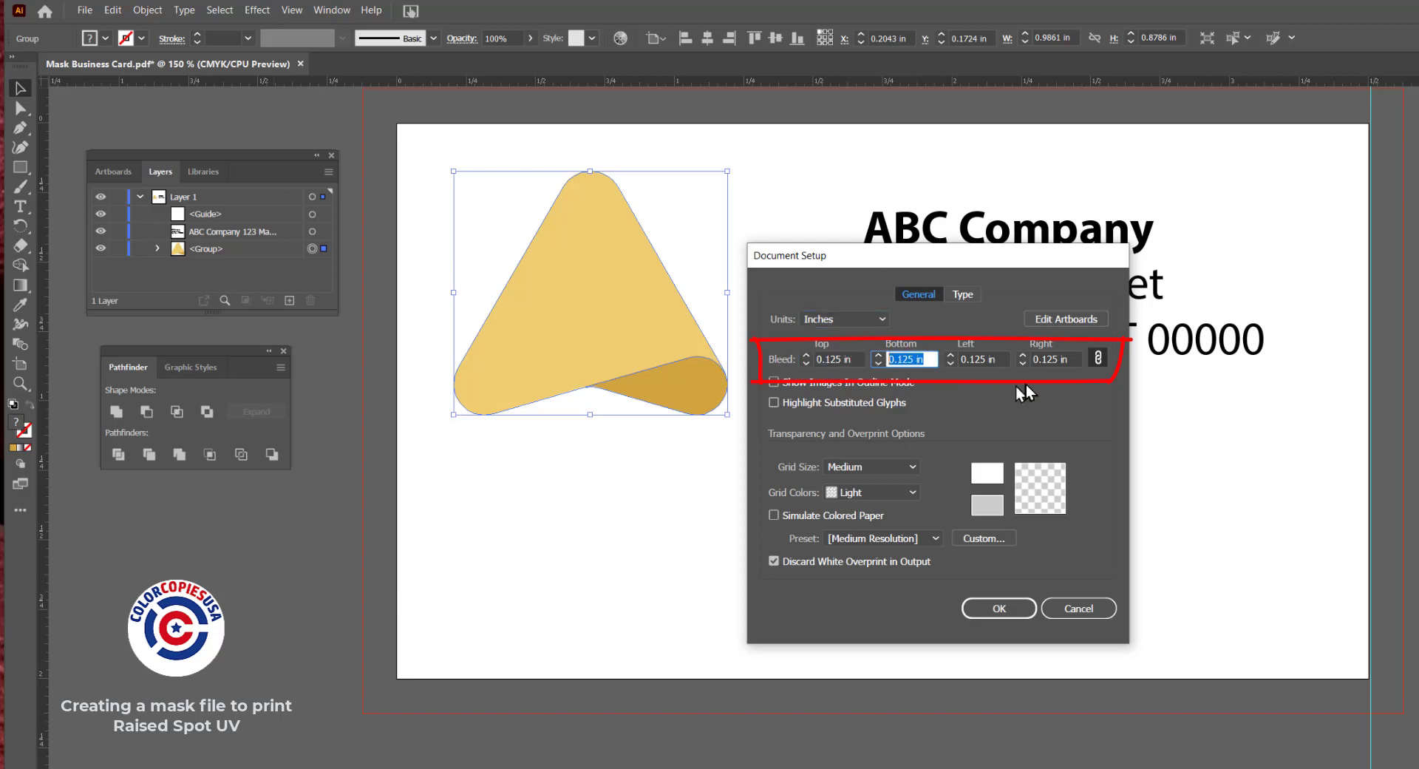
left_click(999, 609)
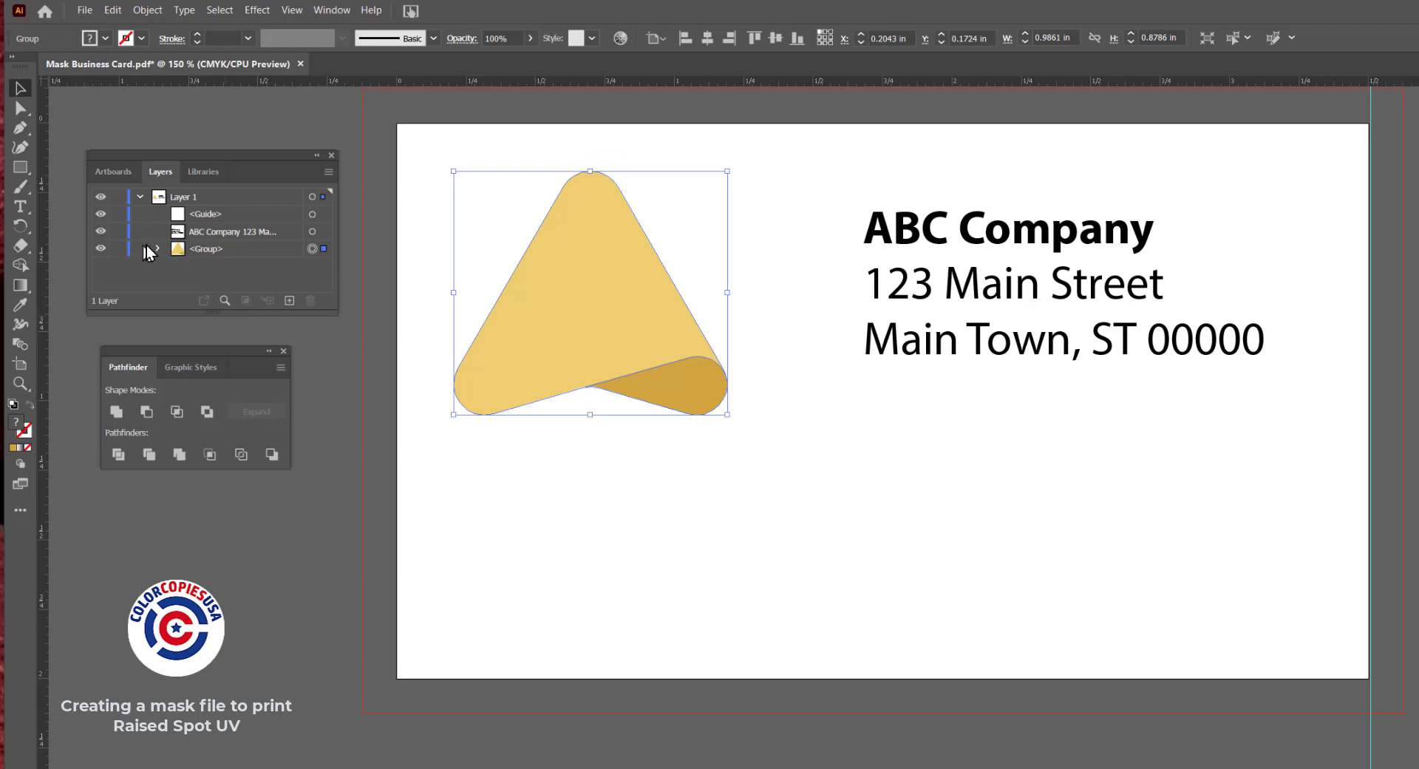
Toggle the visibility of the logo group and the company address text to identify their layer entries
left_click(101, 249)
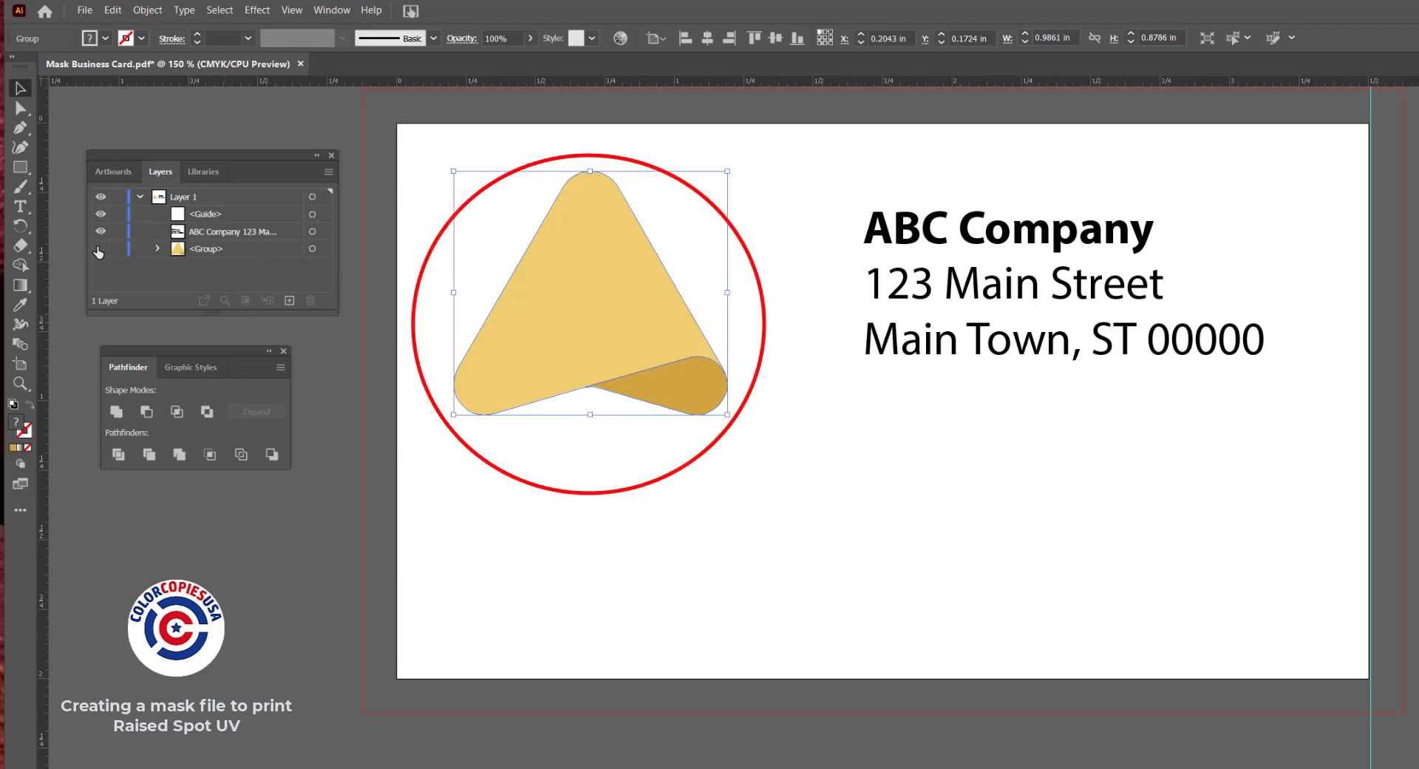
left_click(101, 248)
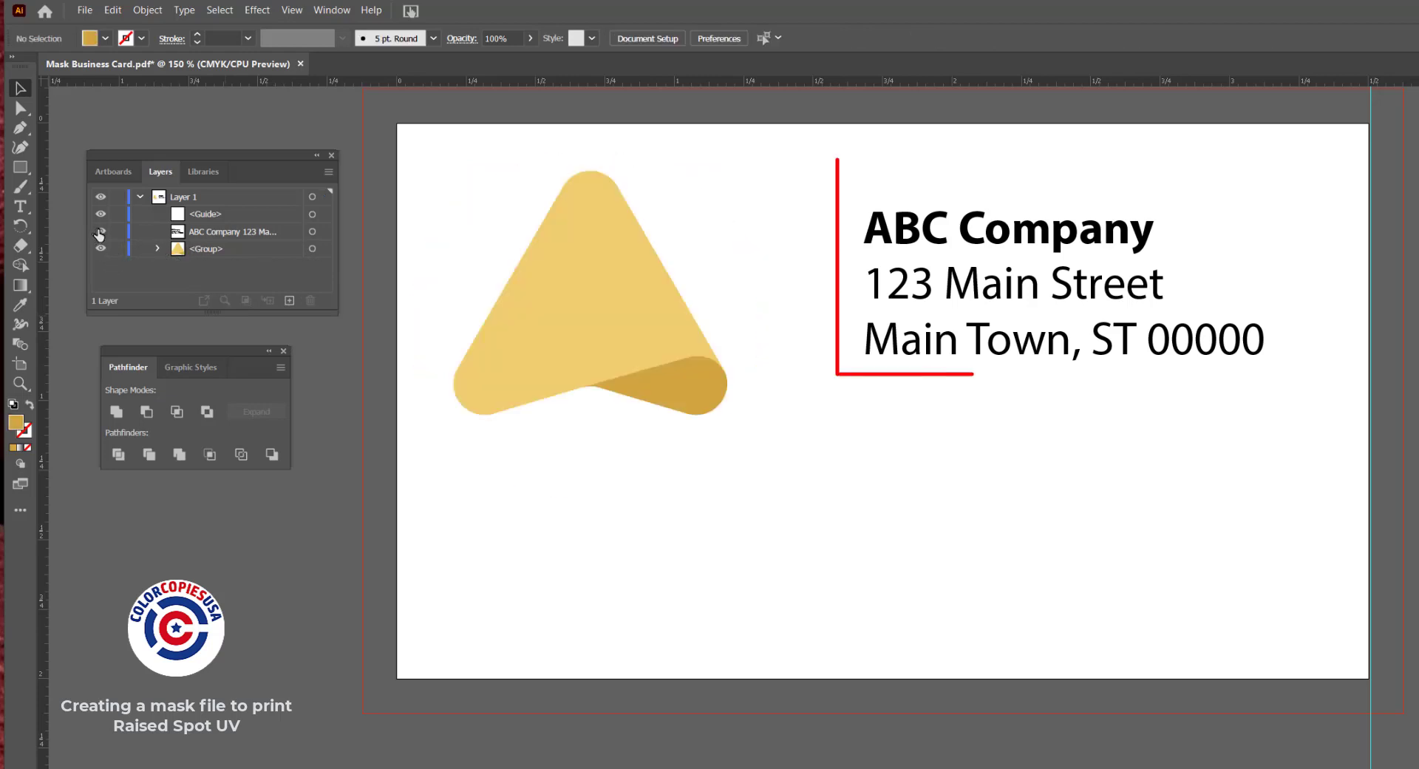
left_click(101, 231)
left_click(101, 232)
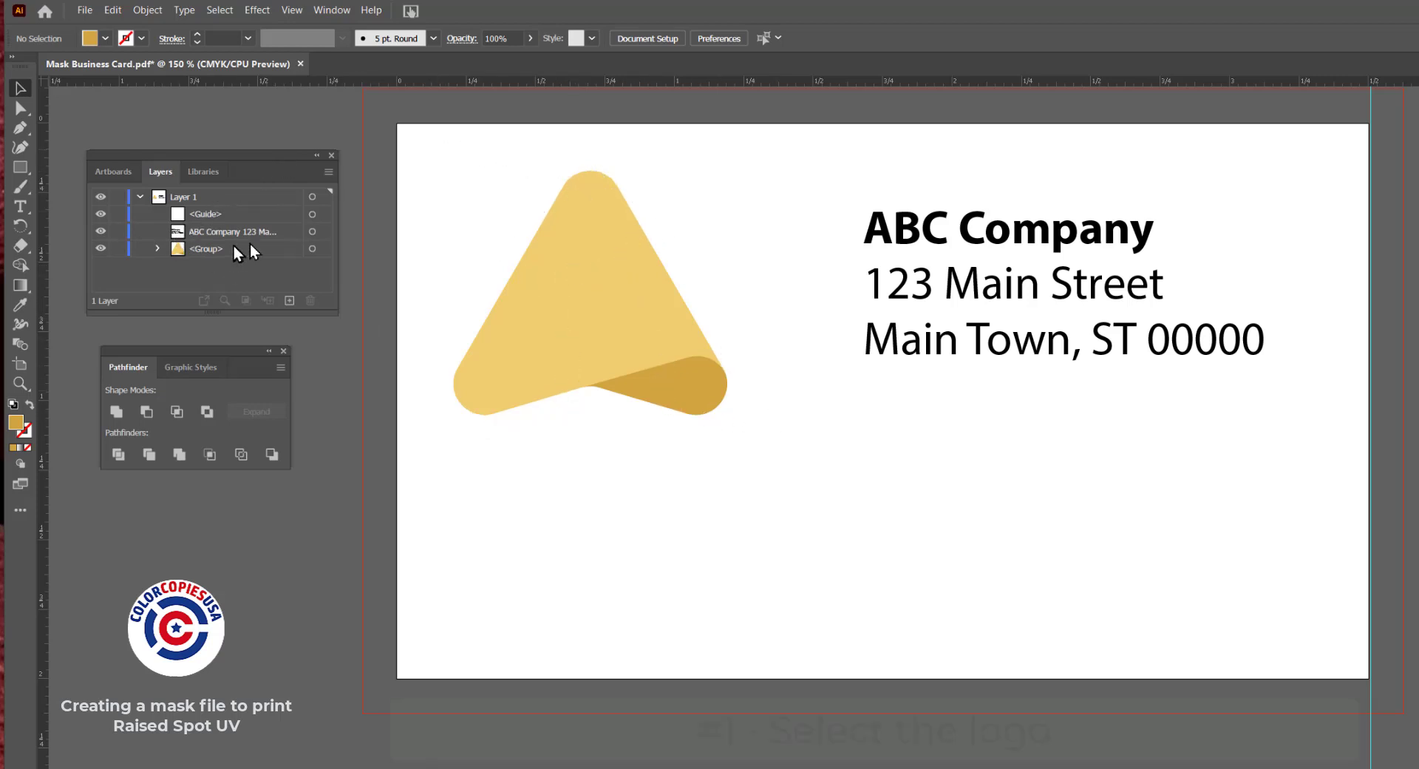
Duplicate the gold logo group in place, and hide and lock the lower copy
left_click(312, 250)
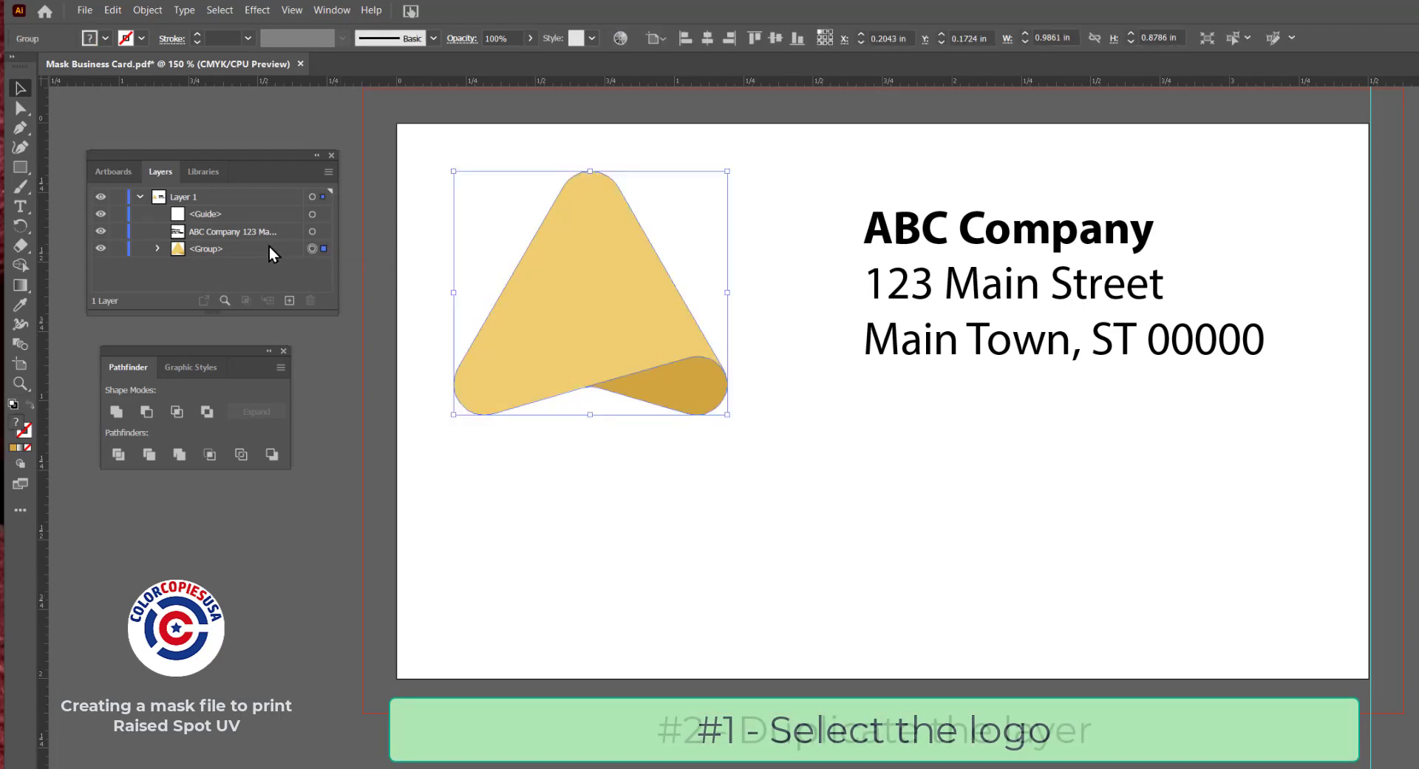
left_click_drag(269, 247, 290, 299)
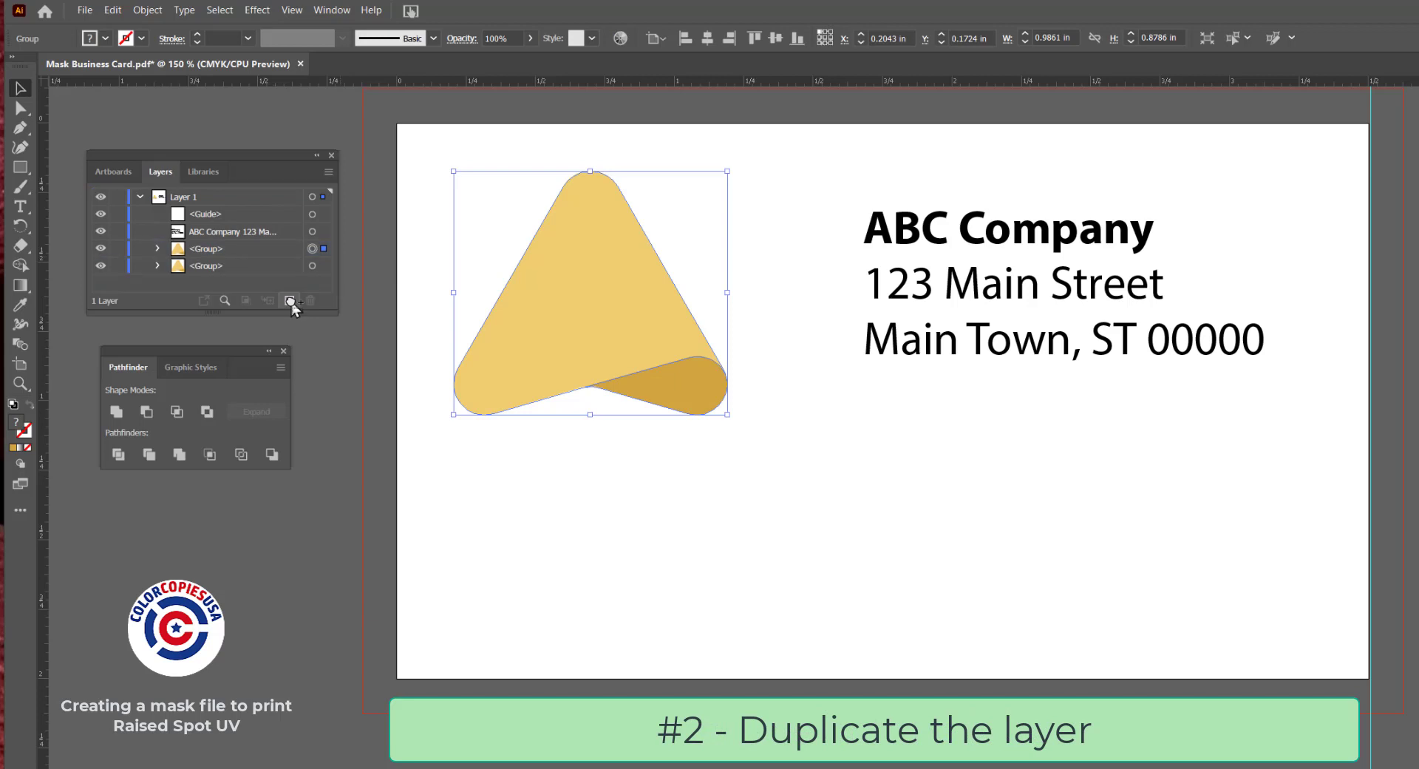
left_click(117, 267)
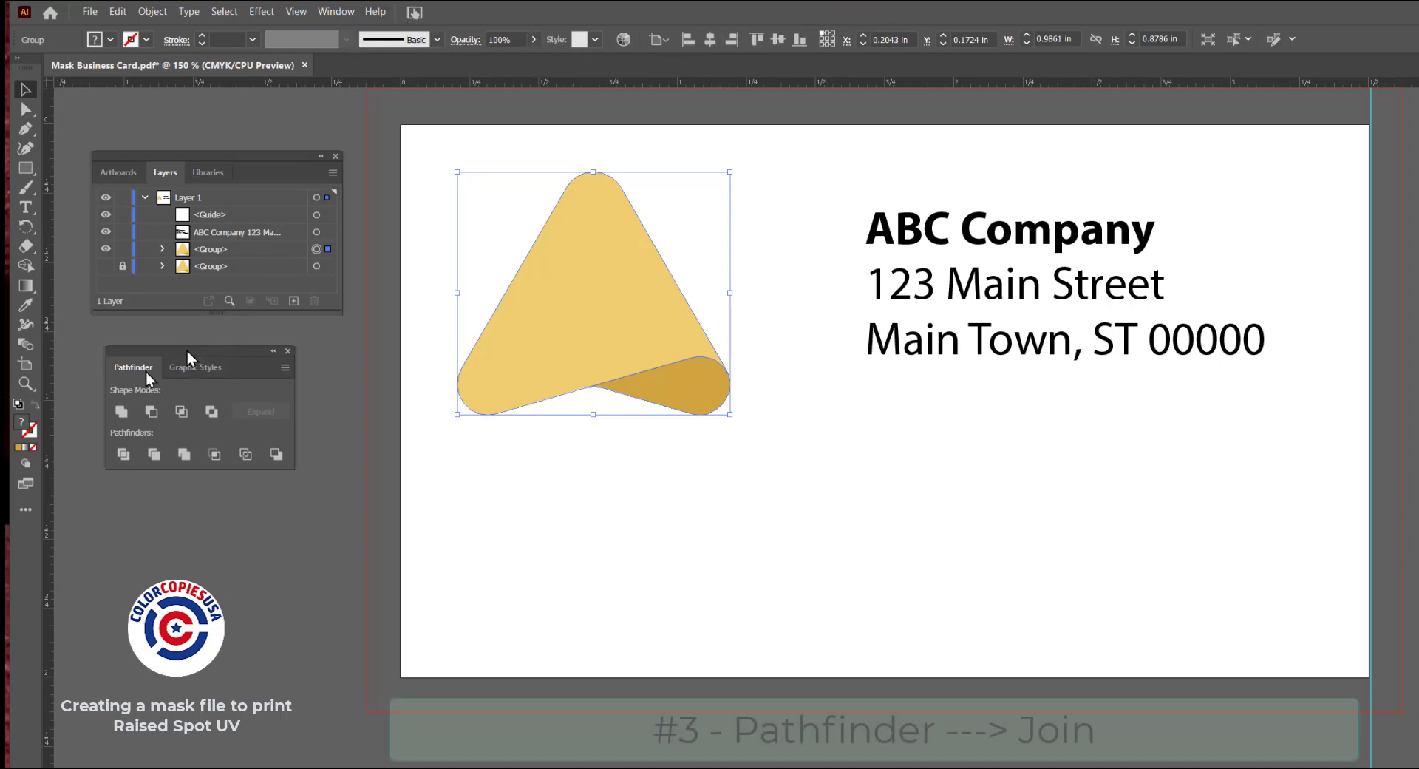
Unite the unlocked logo copy into a single shape and fill it with pure black (C 0, M 0, Y 0, K 100)
left_click(120, 412)
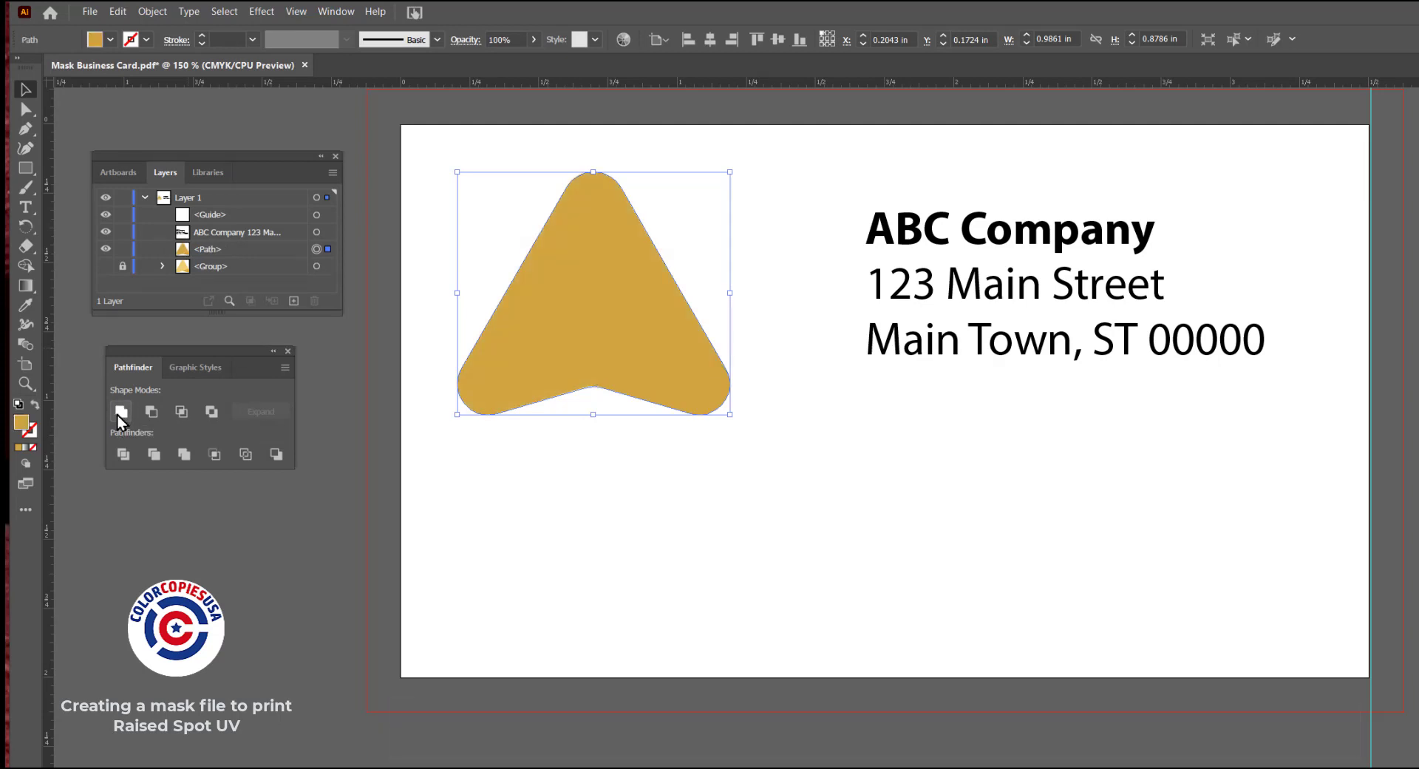
double_click(21, 425)
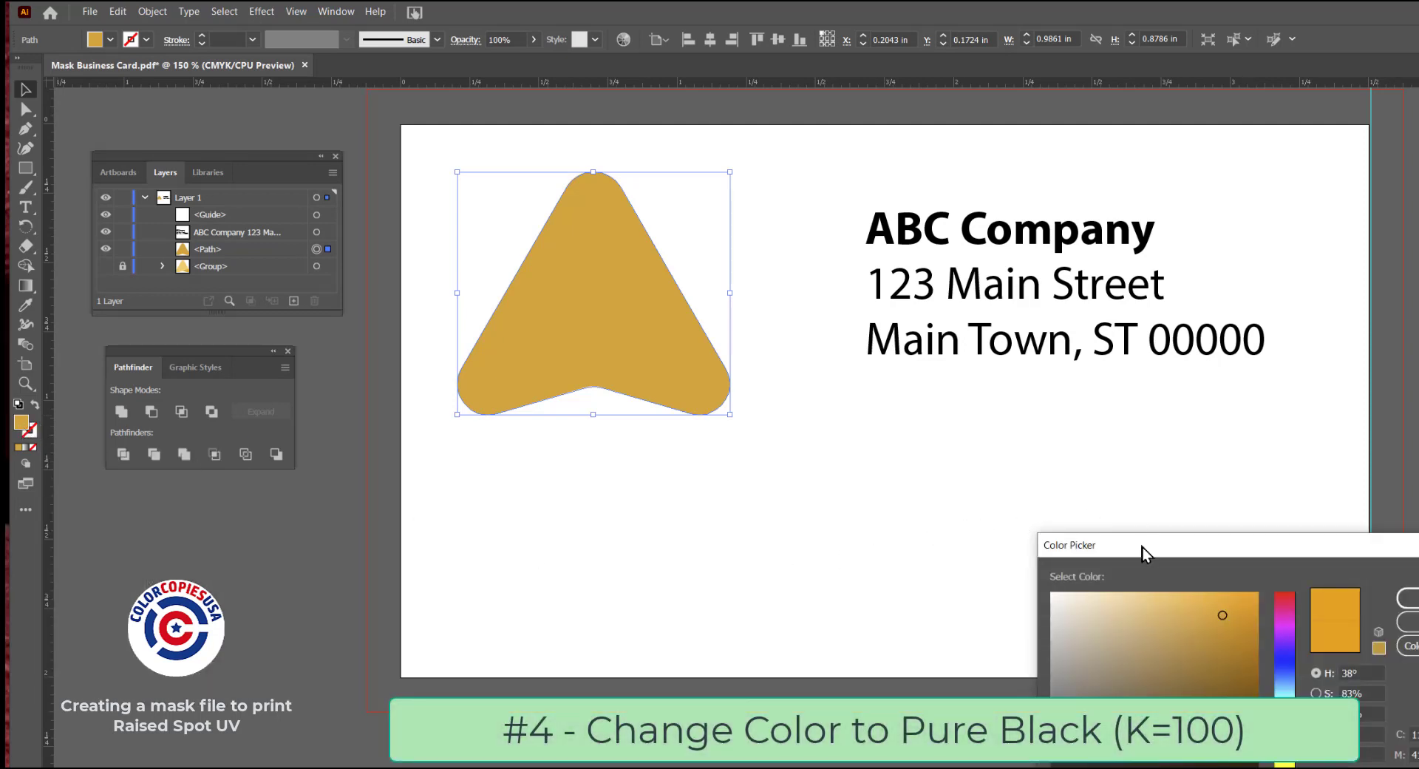
left_click_drag(1139, 551, 357, 357)
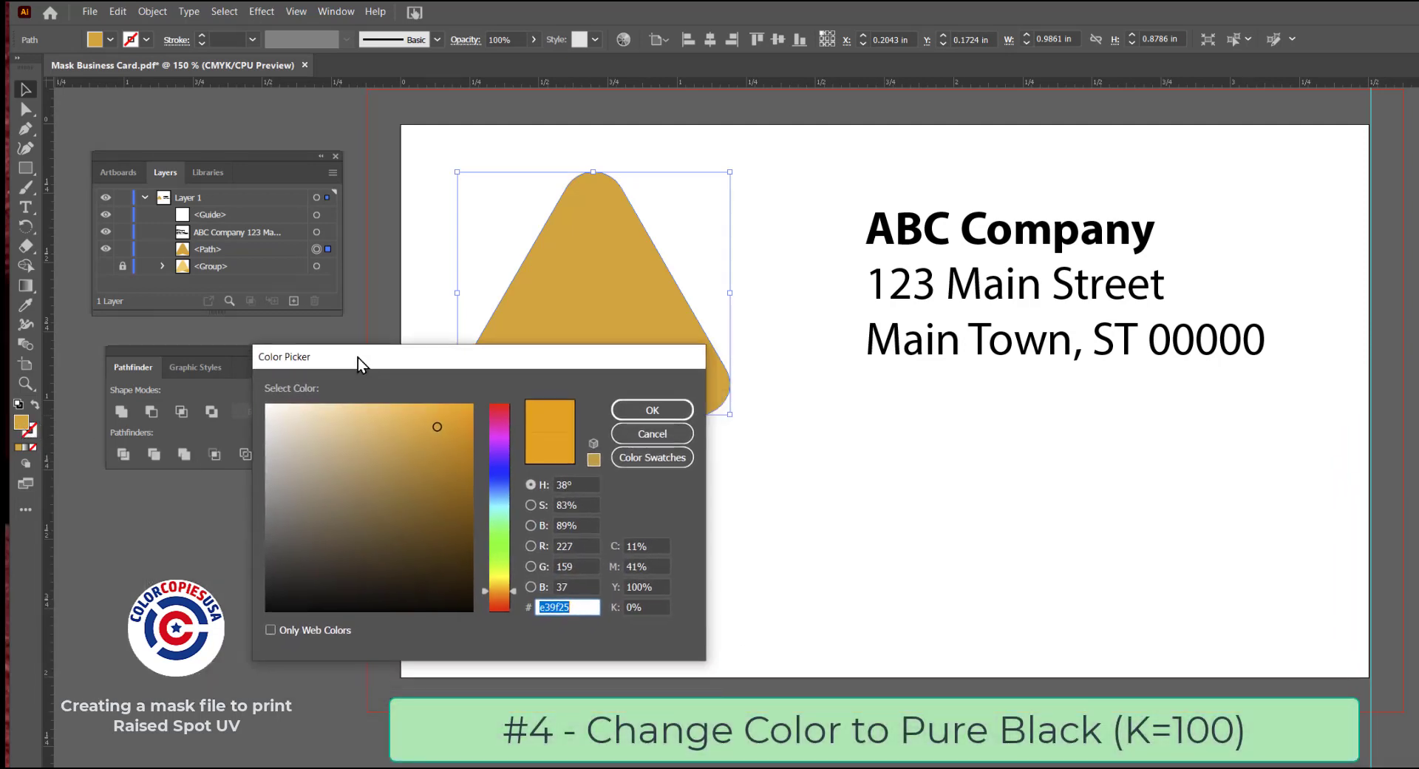
left_click(659, 547)
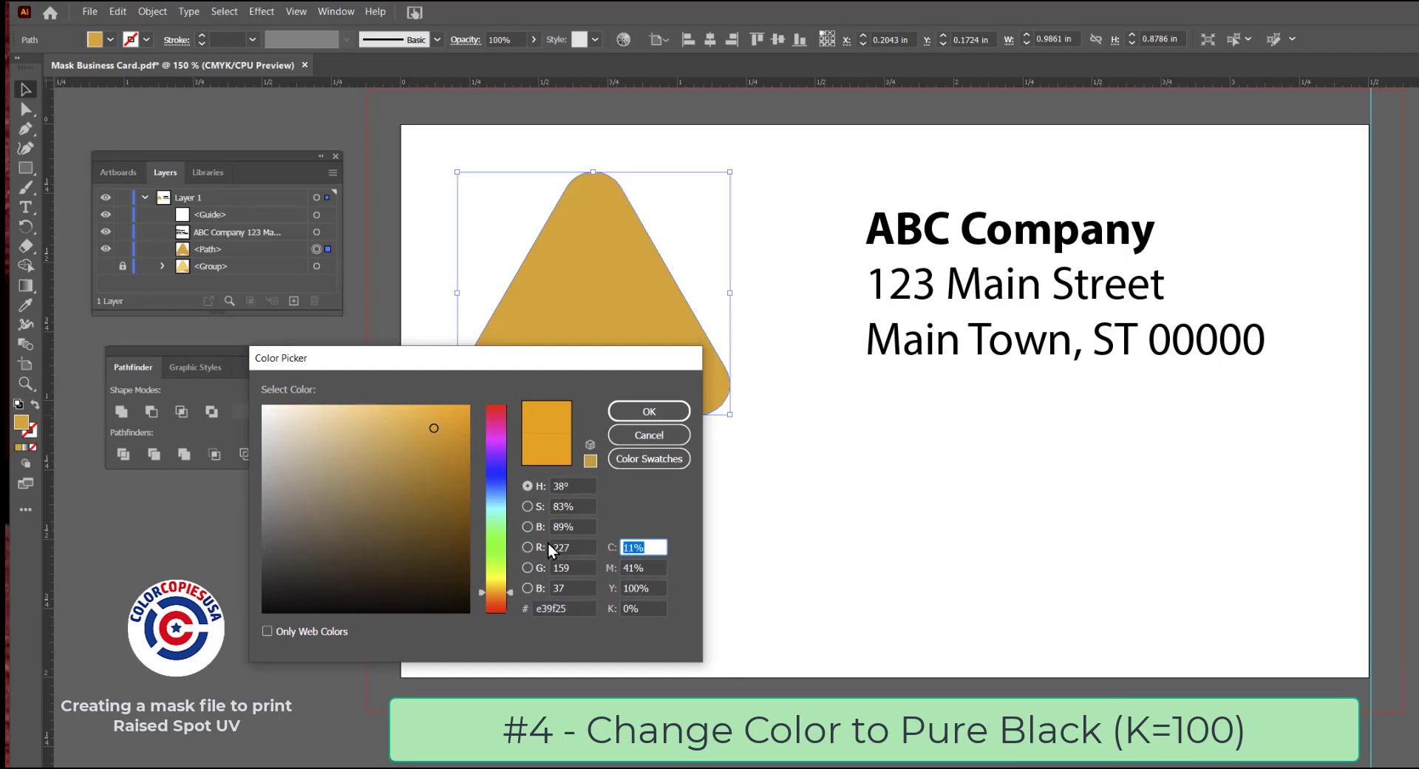
type("0")
key("Tab")
type("0")
key("Tab")
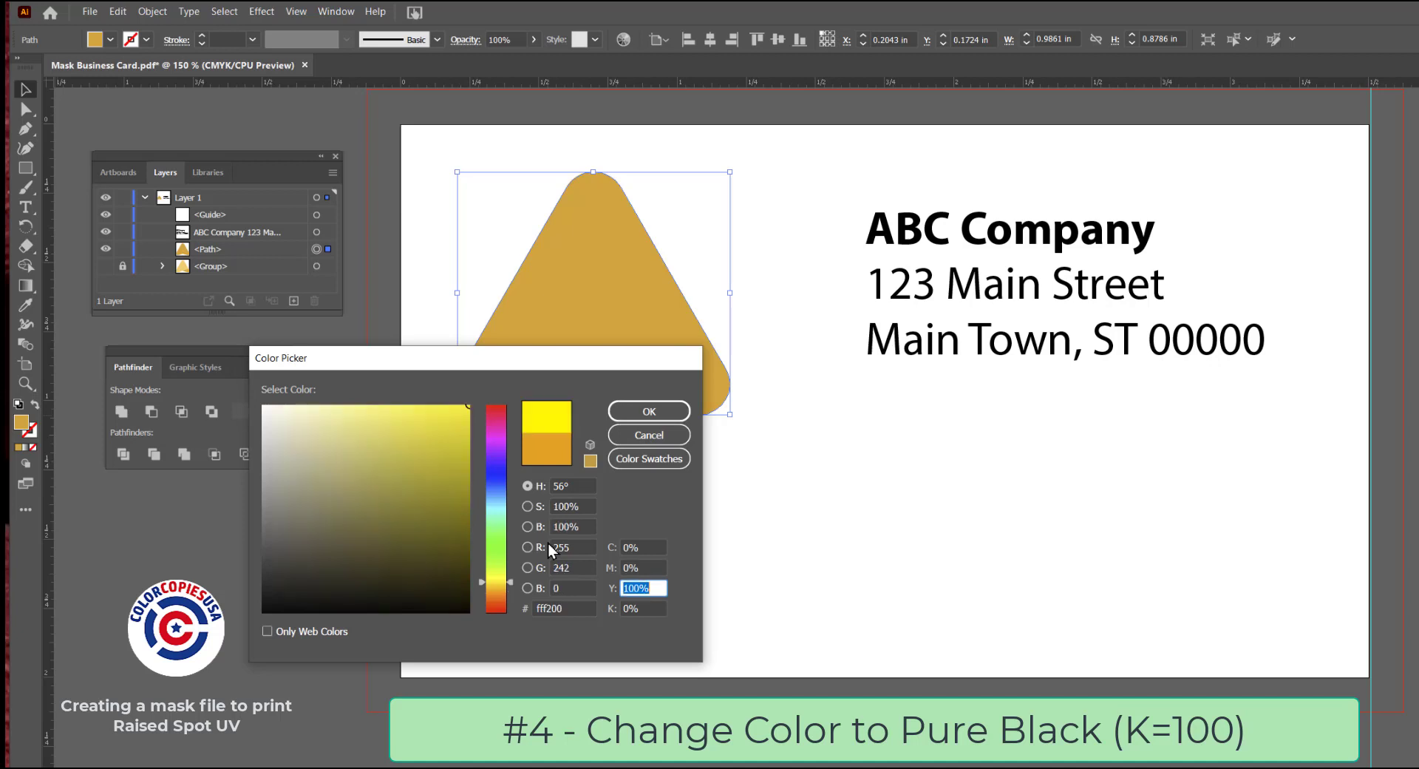
type("0")
key("Tab")
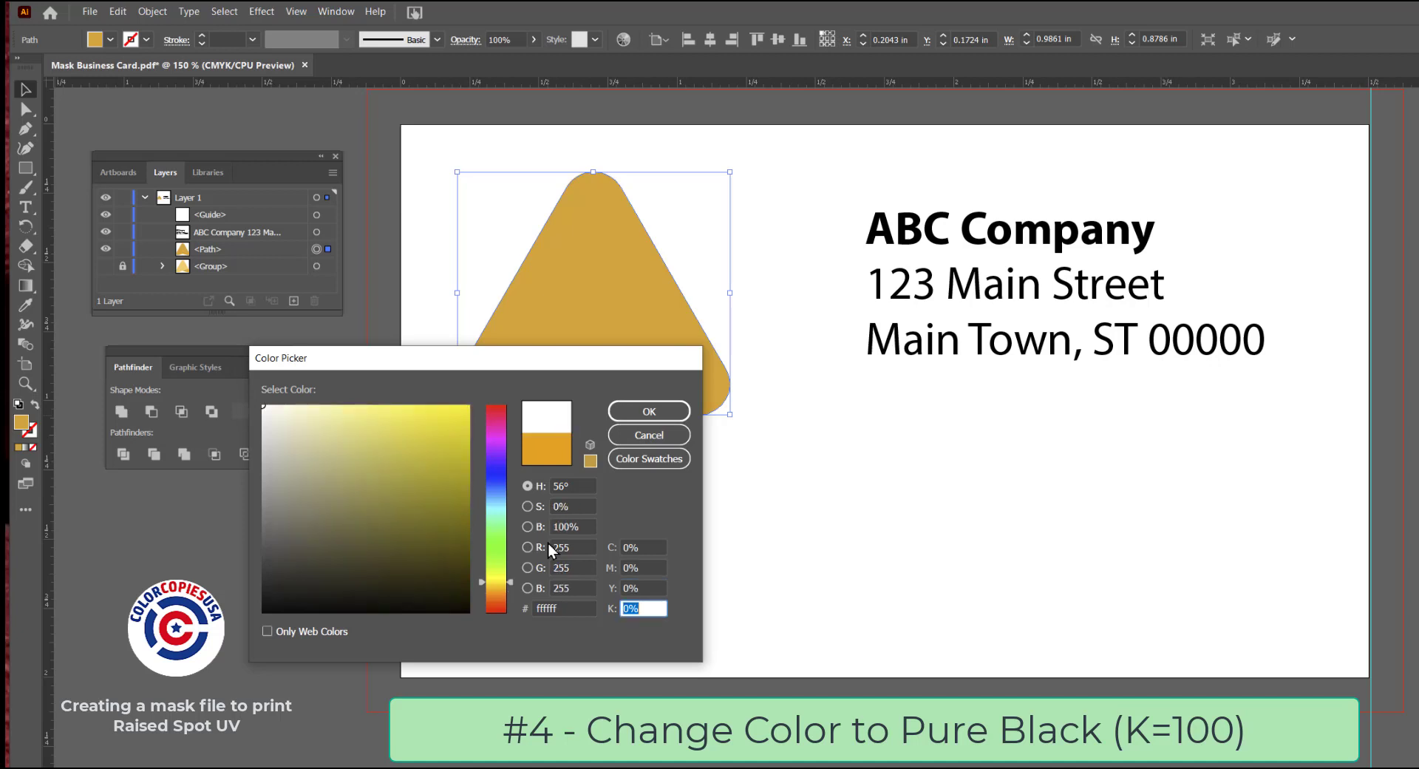
type("100")
key("Tab")
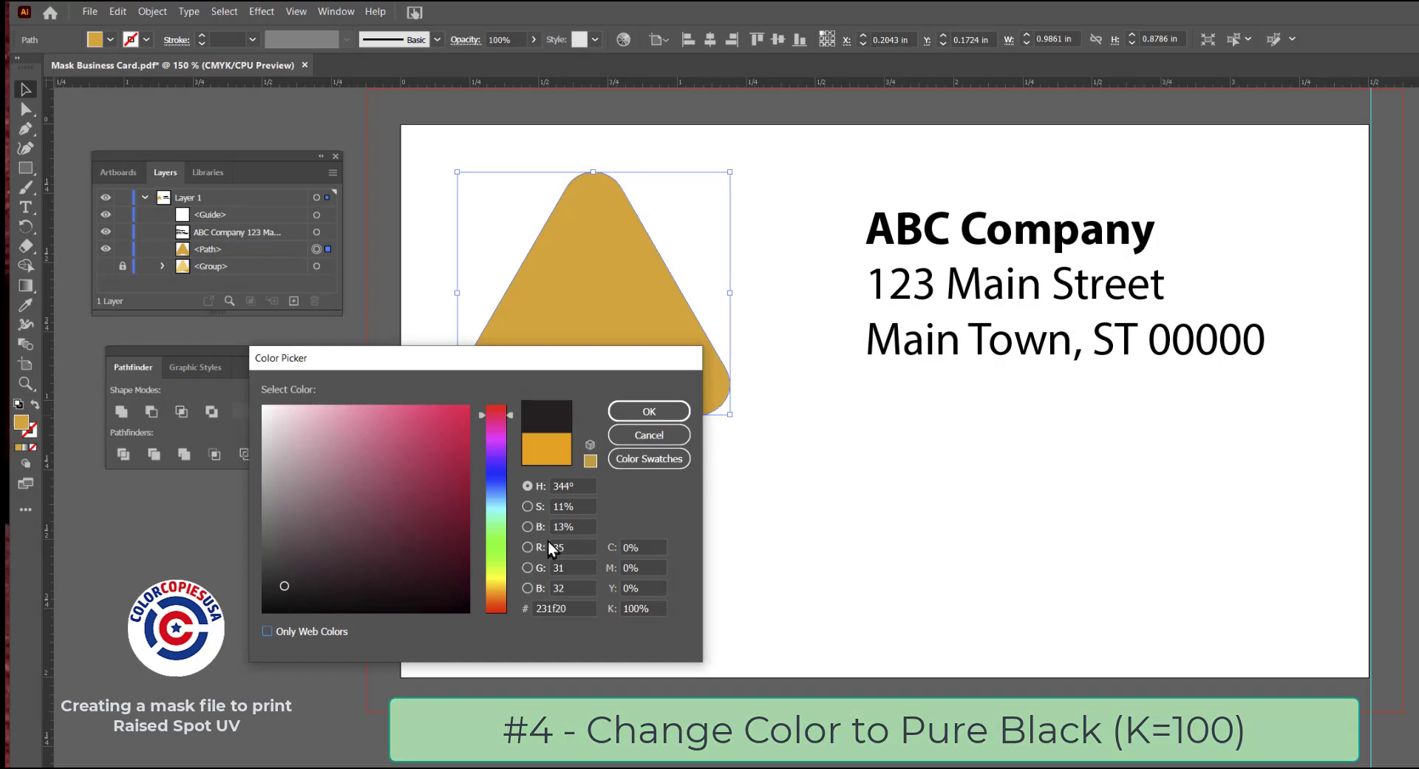
left_click(649, 409)
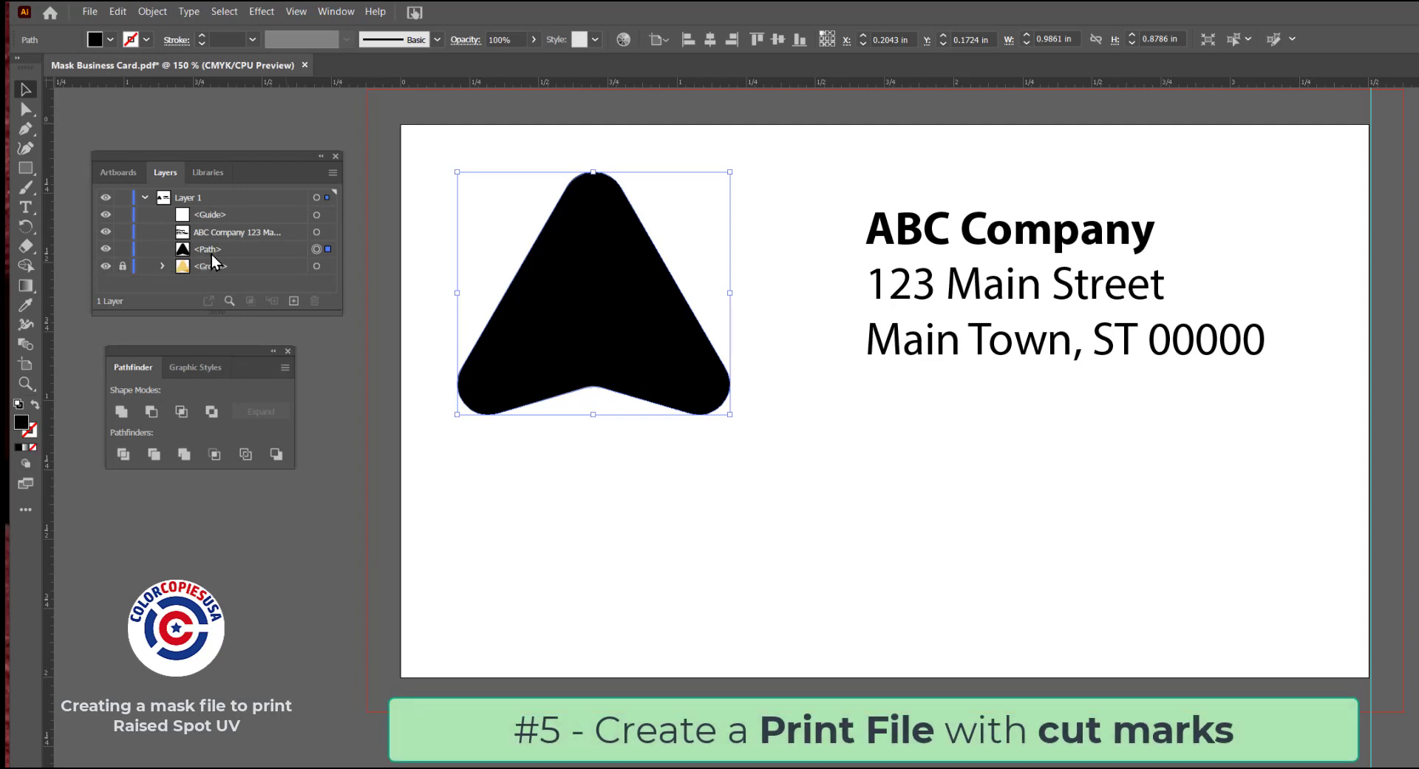
Hide the black logo path and save the colored artwork under the name "PRINT FILE 1 Business Card.pdf"
left_click(107, 249)
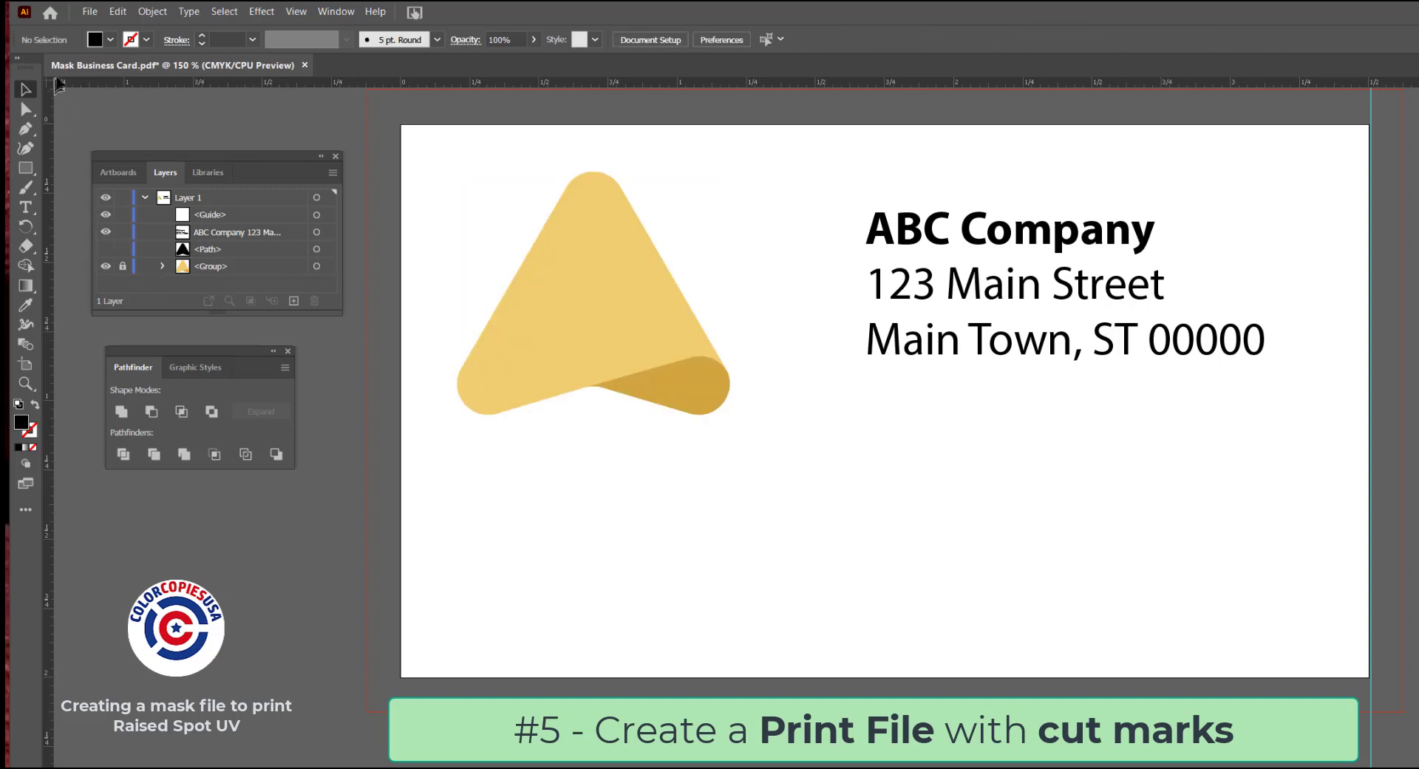
left_click(88, 11)
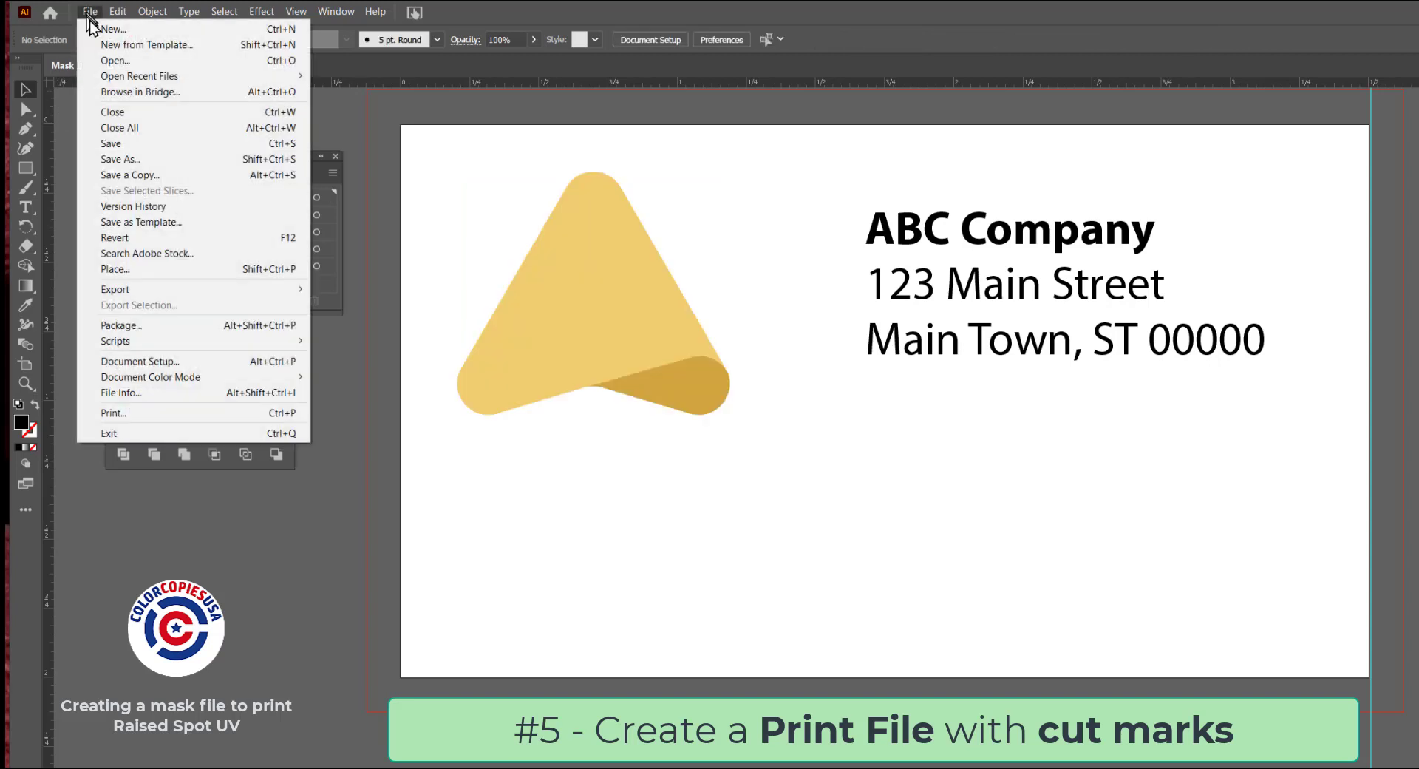
left_click(152, 172)
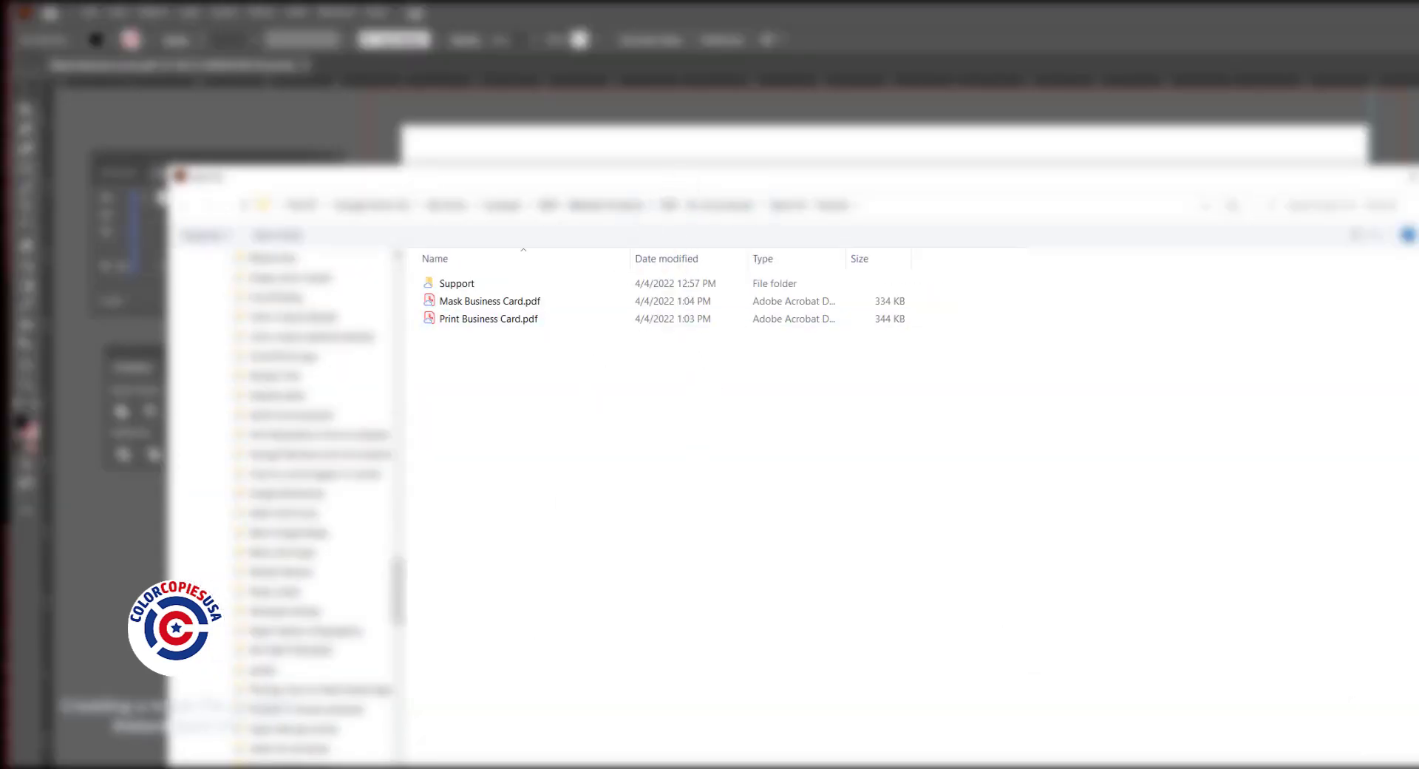
left_click_drag(588, 177, 476, 13)
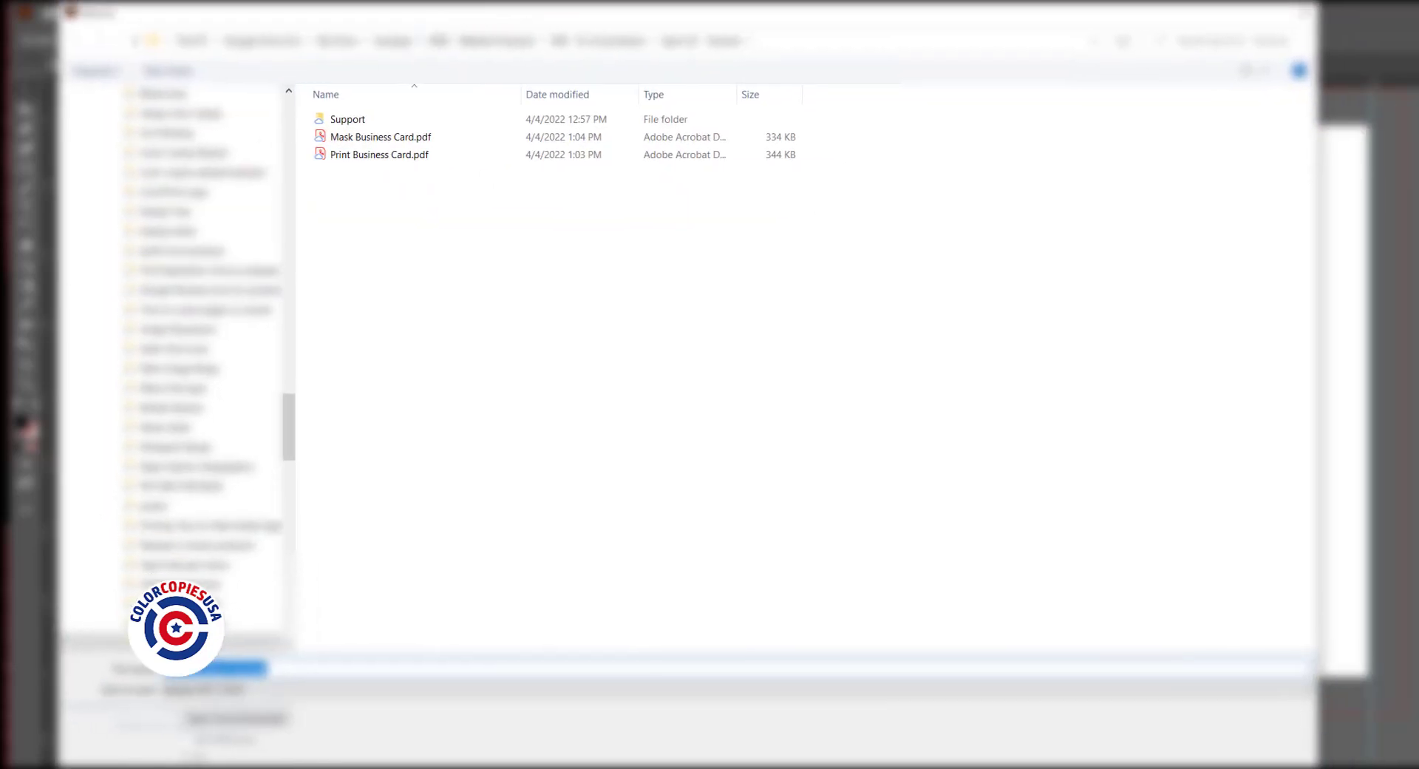
left_click(168, 673)
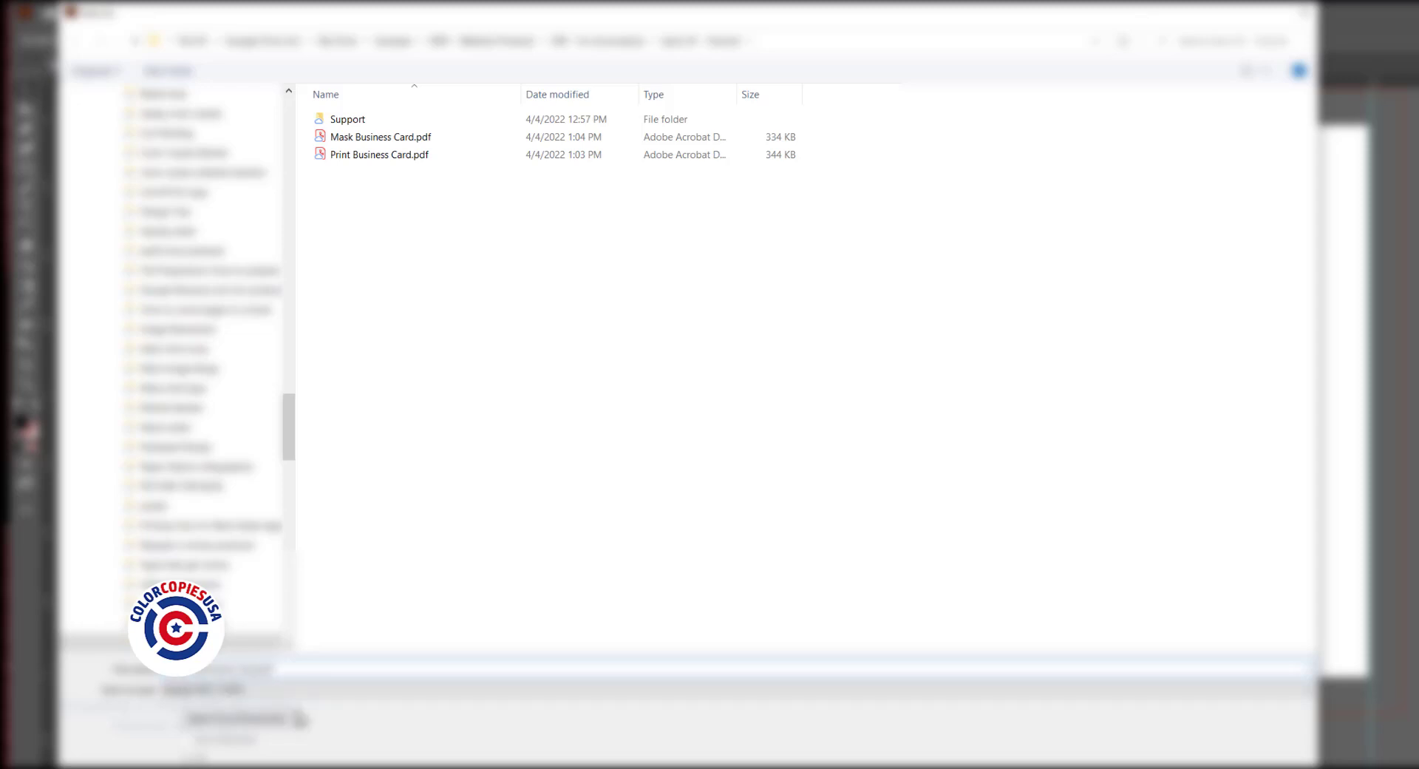
type("ask")
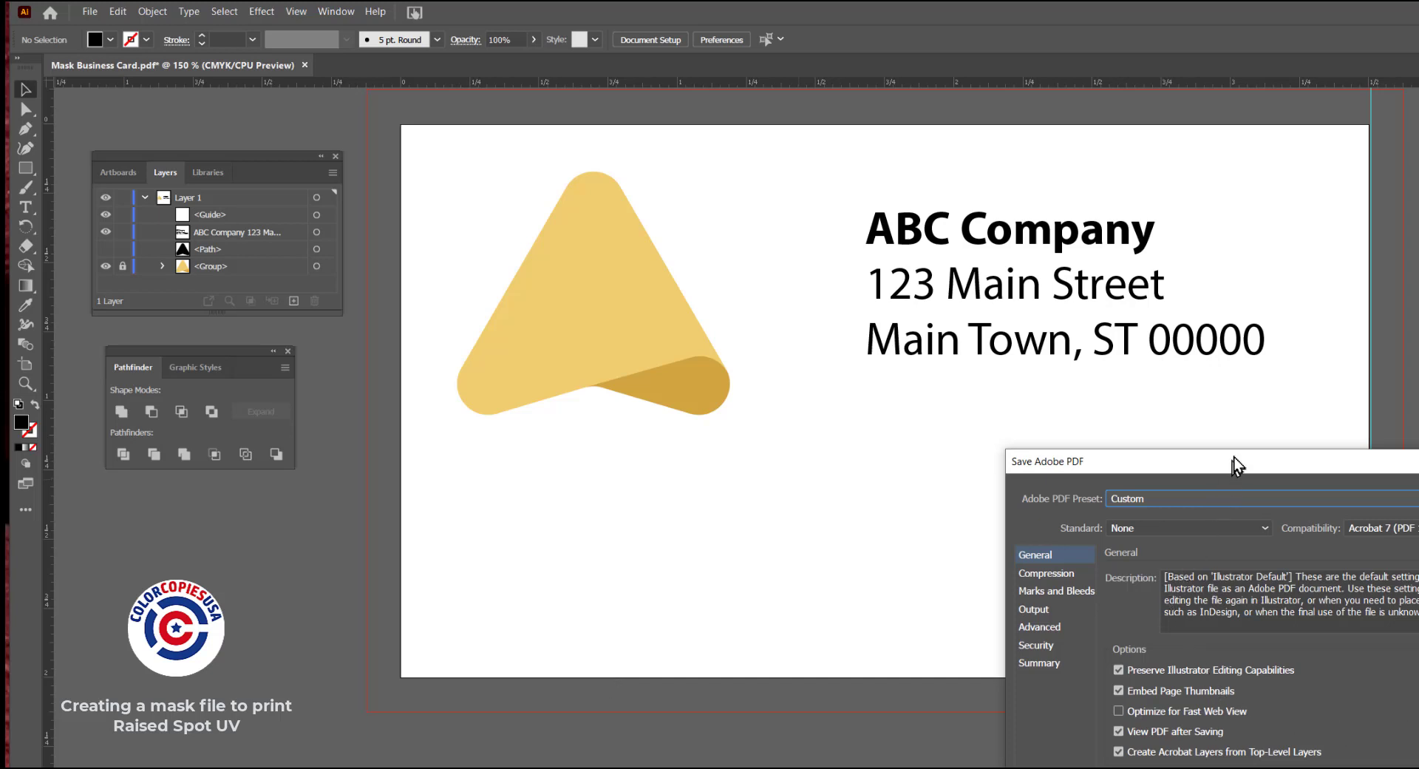
Save the print PDF with trim marks and the document bleed settings
left_click_drag(1234, 456, 845, 238)
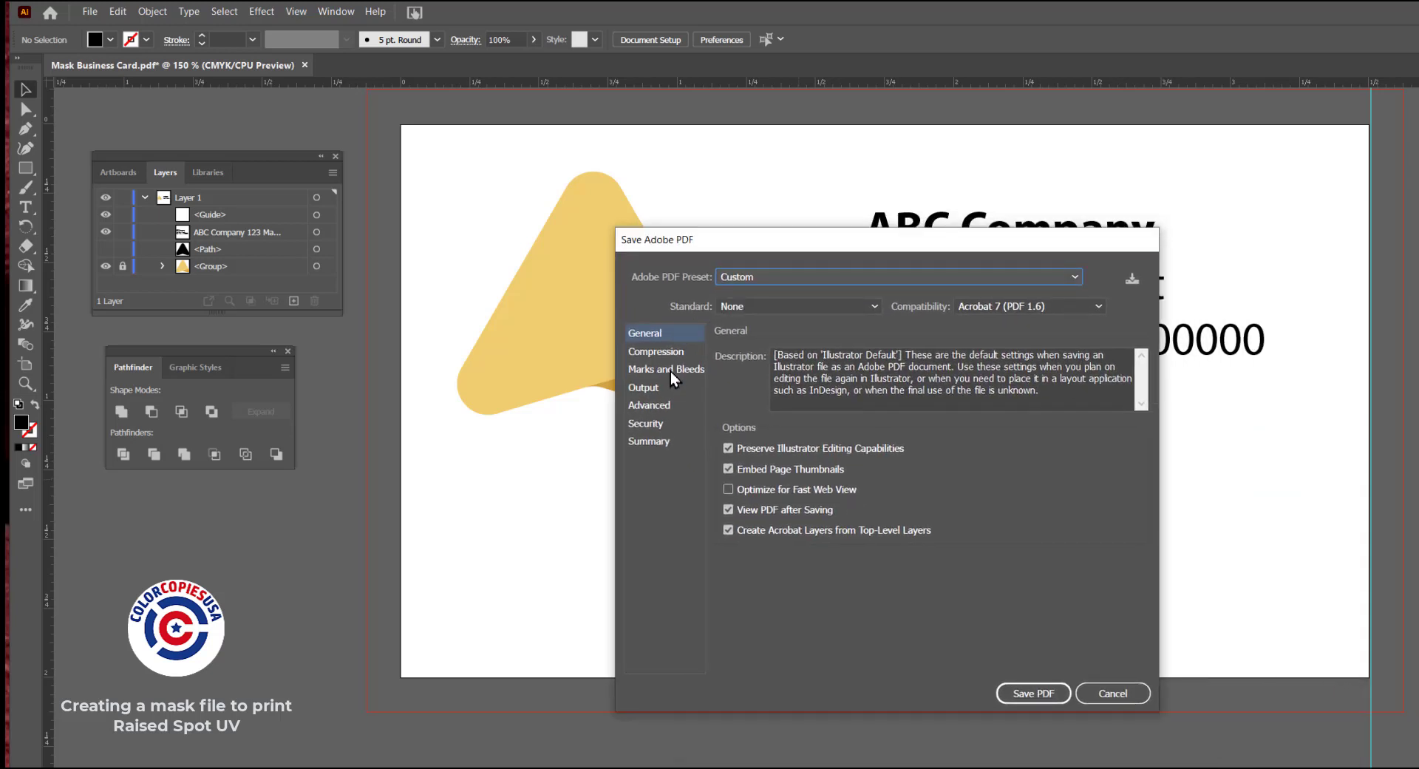
left_click(671, 366)
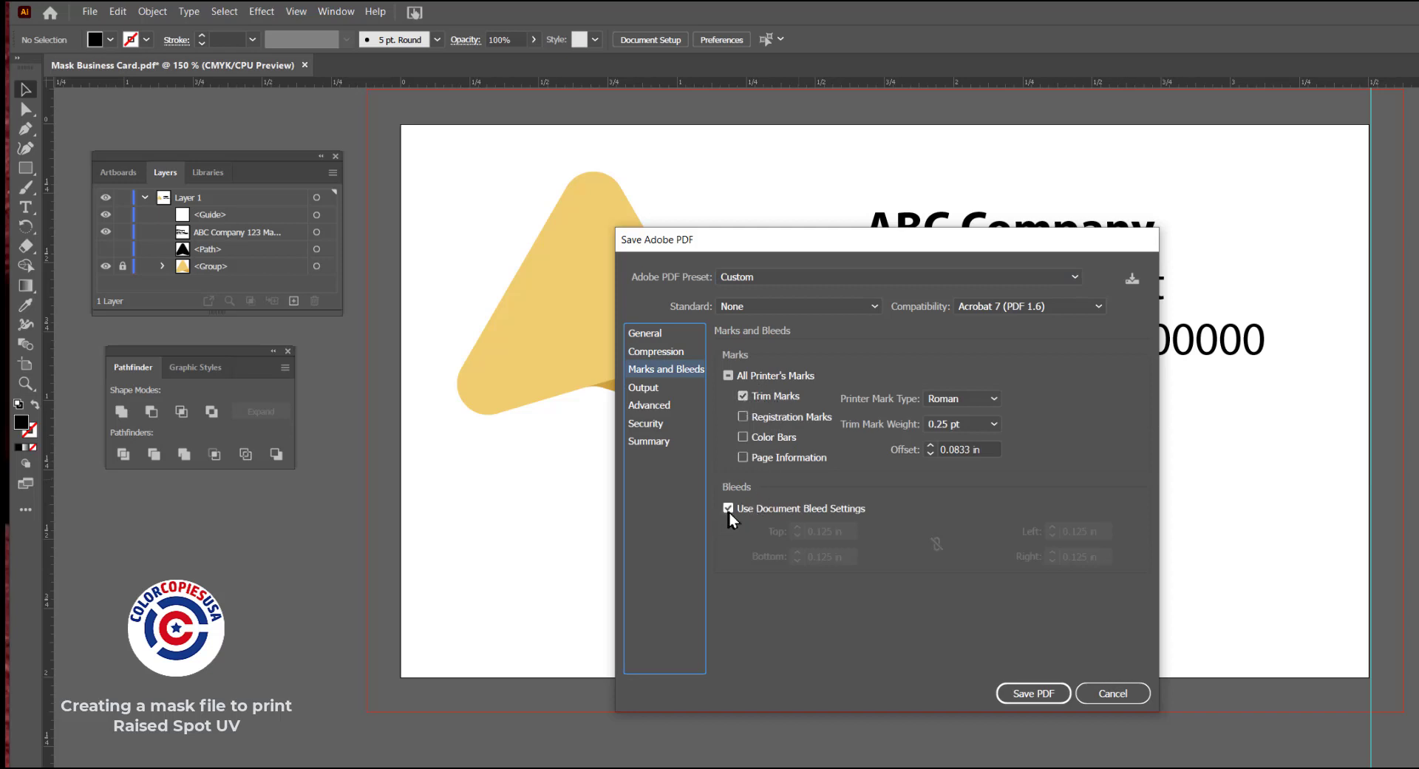
left_click(1037, 694)
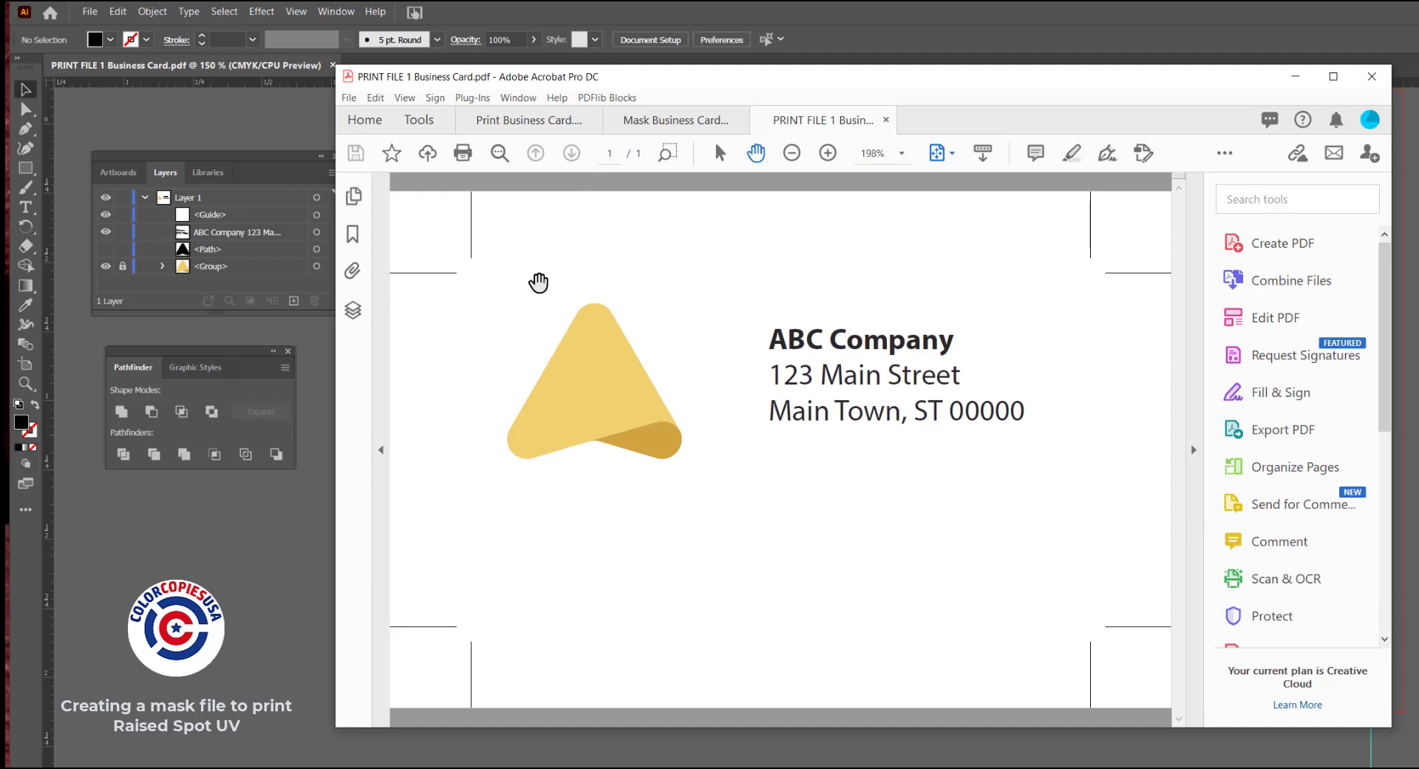
Return to Illustrator, hide the colored logo group and the address text, and show the black logo path
left_click(254, 521)
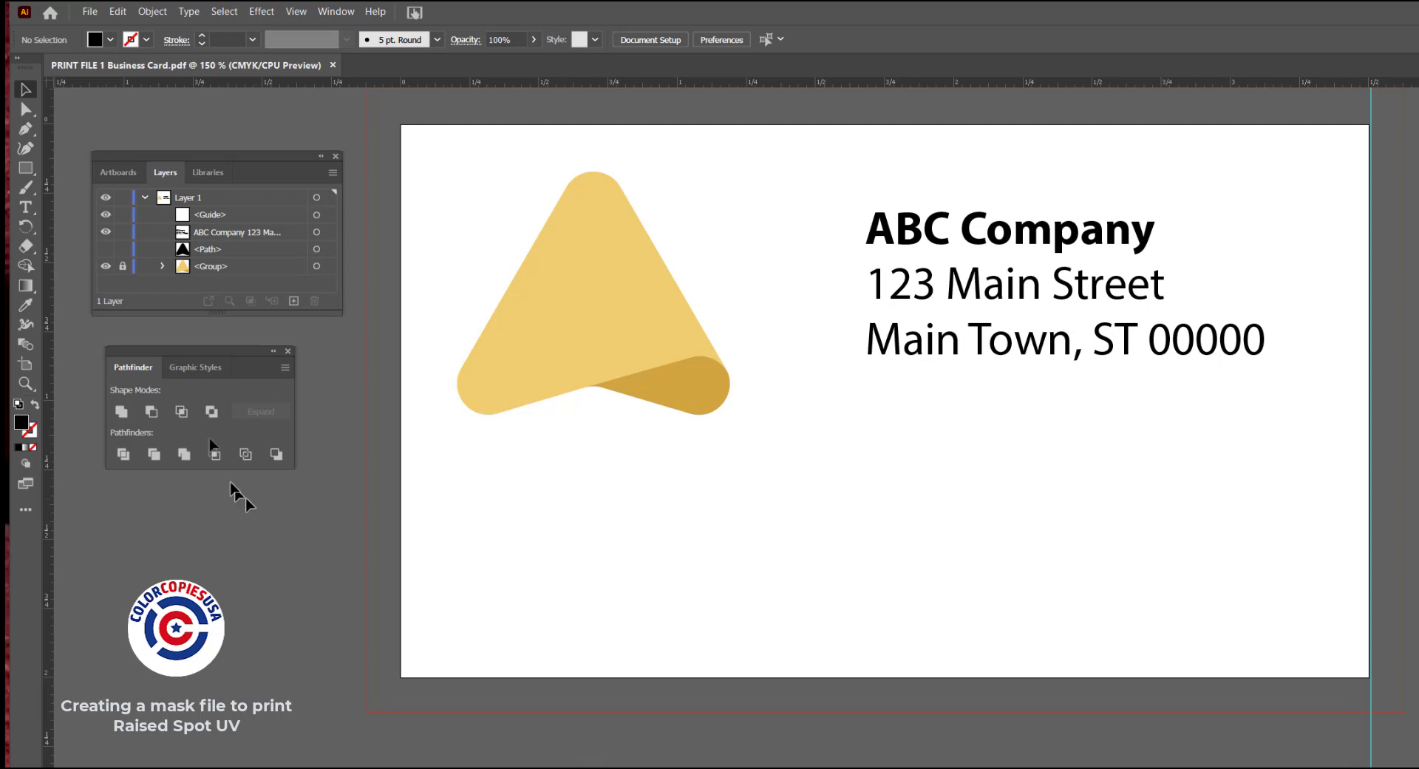
left_click(106, 267)
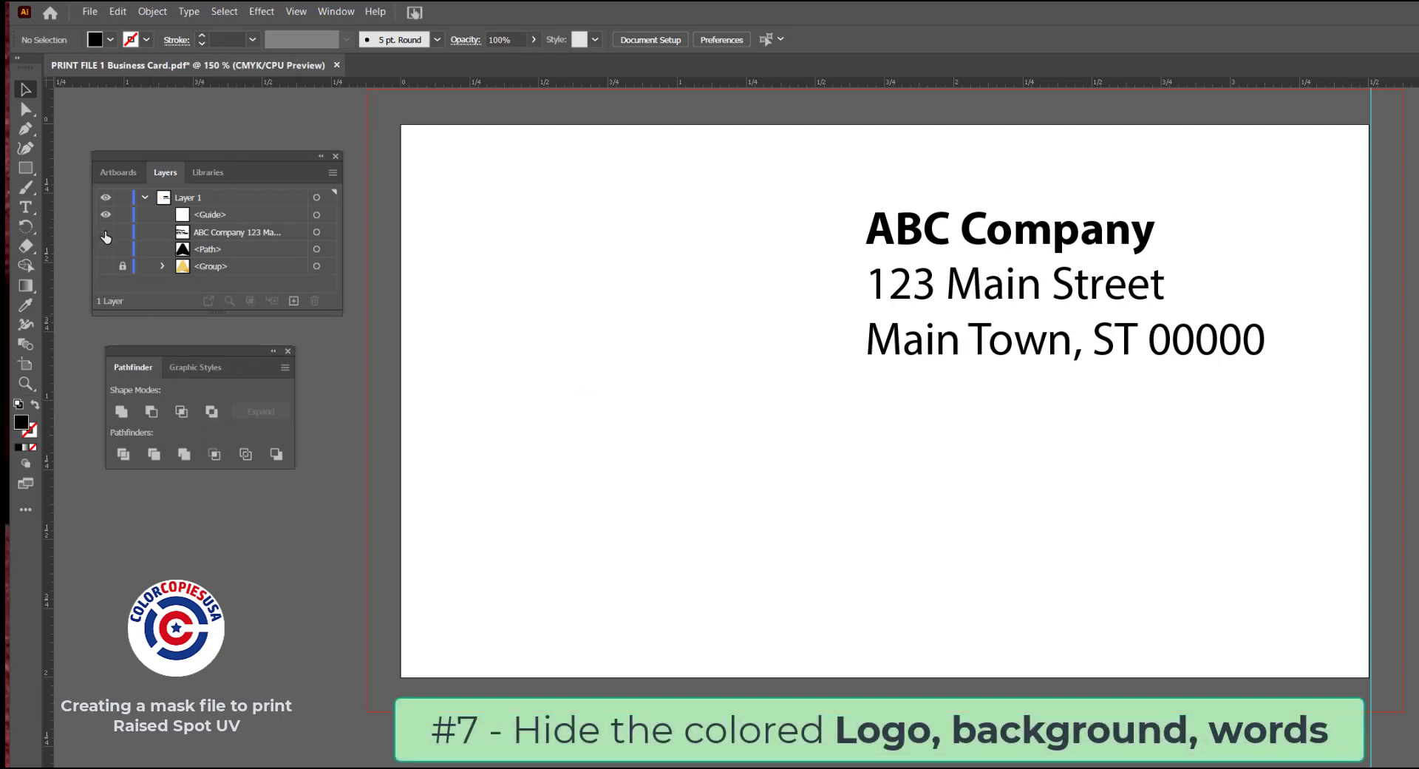
left_click(106, 232)
left_click(106, 249)
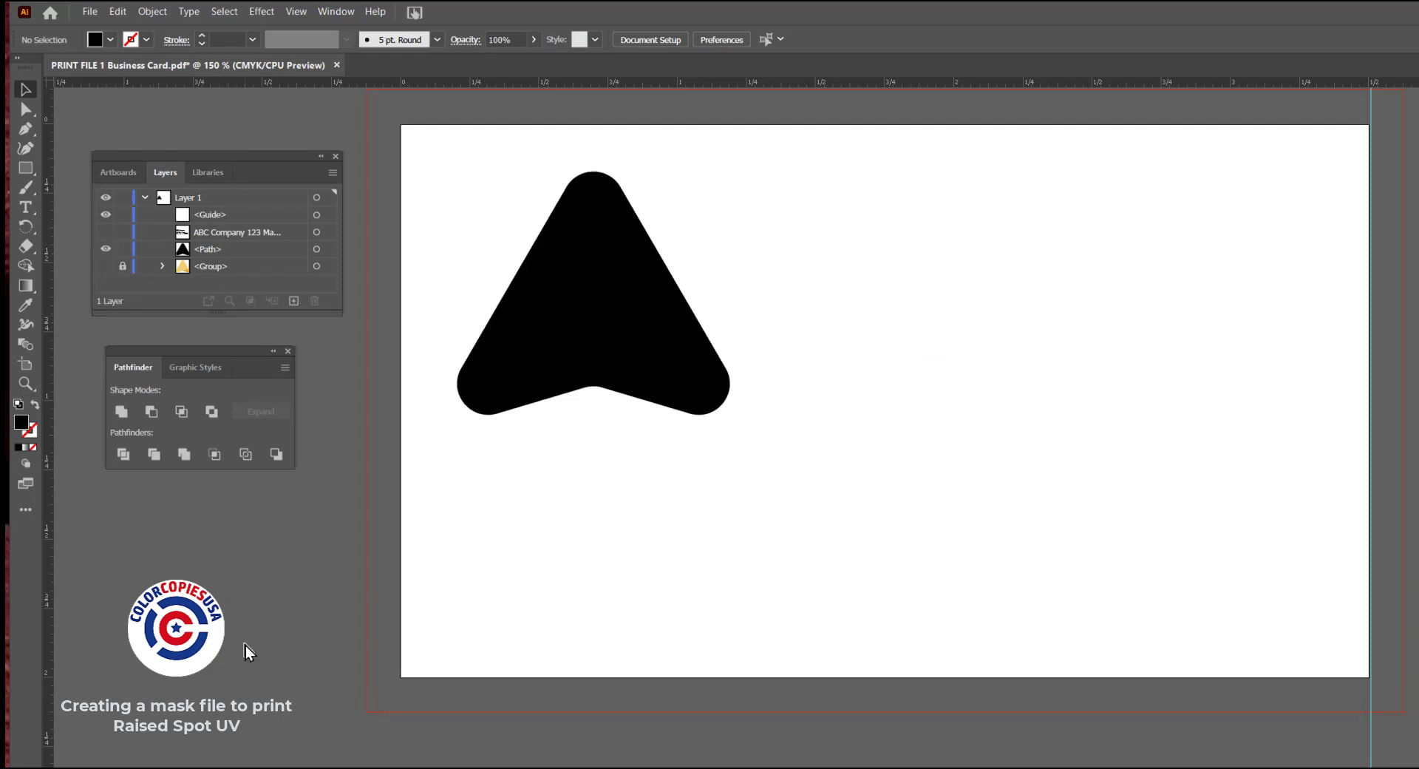
Save the black logo artwork as a separate PDF named "MASK FILE 1 Business Card.pdf" with trim marks and the document bleed settings
left_click(87, 12)
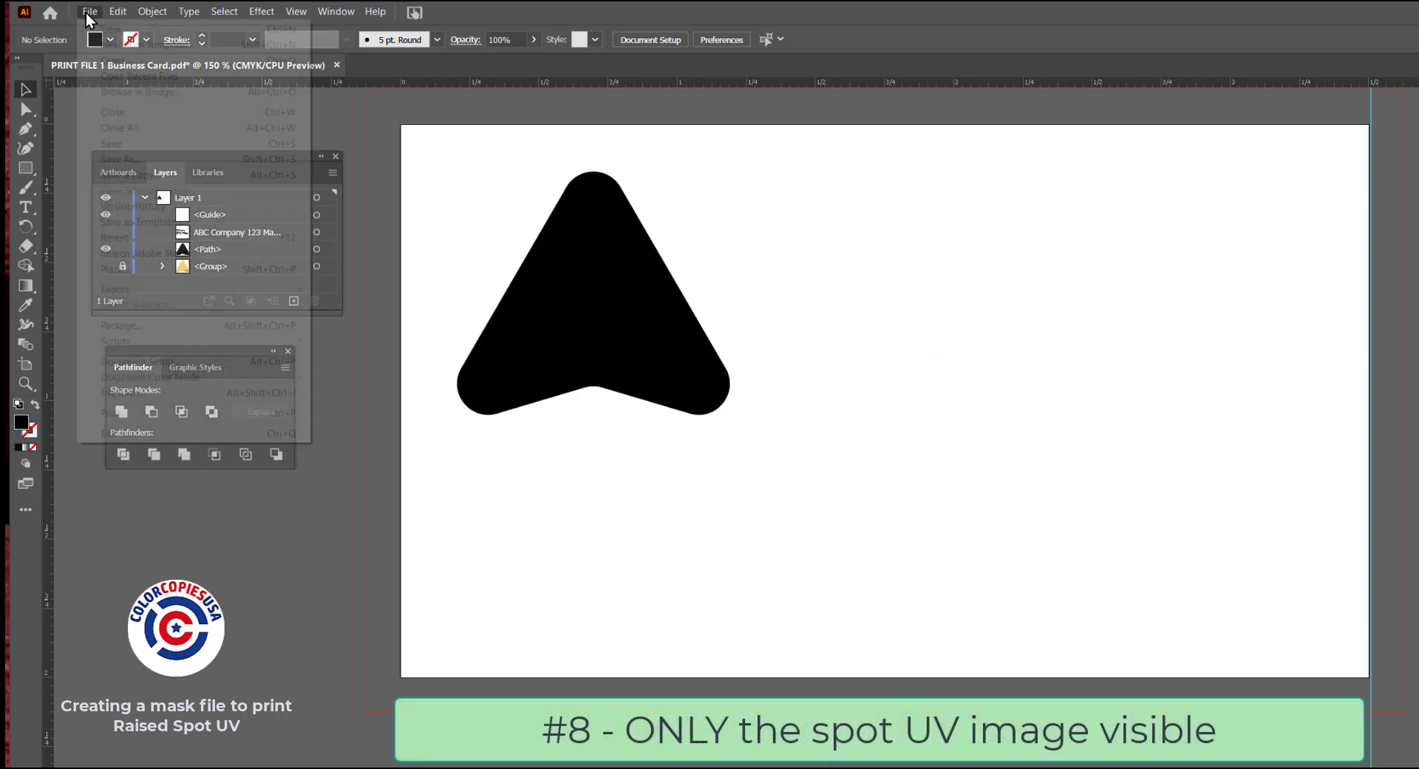
left_click(121, 160)
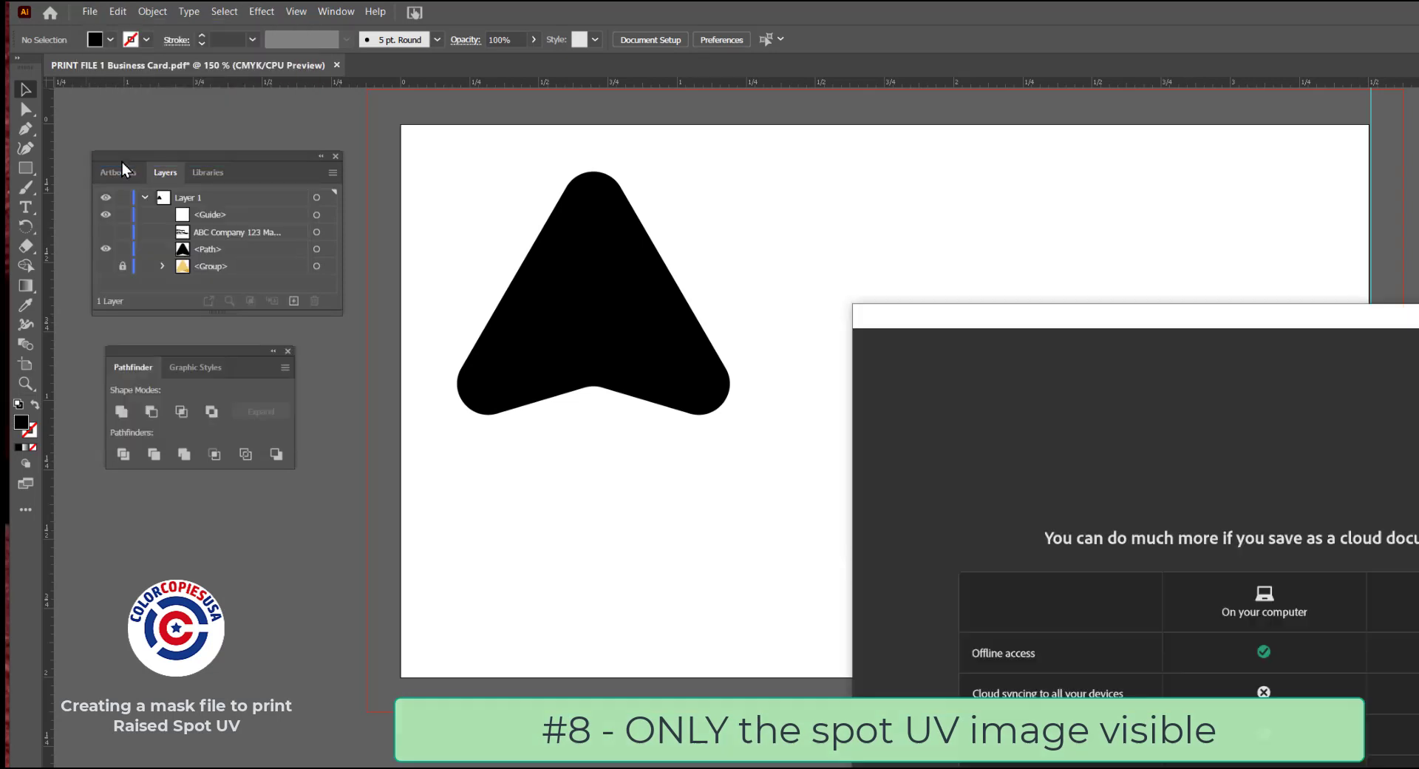
left_click(1264, 768)
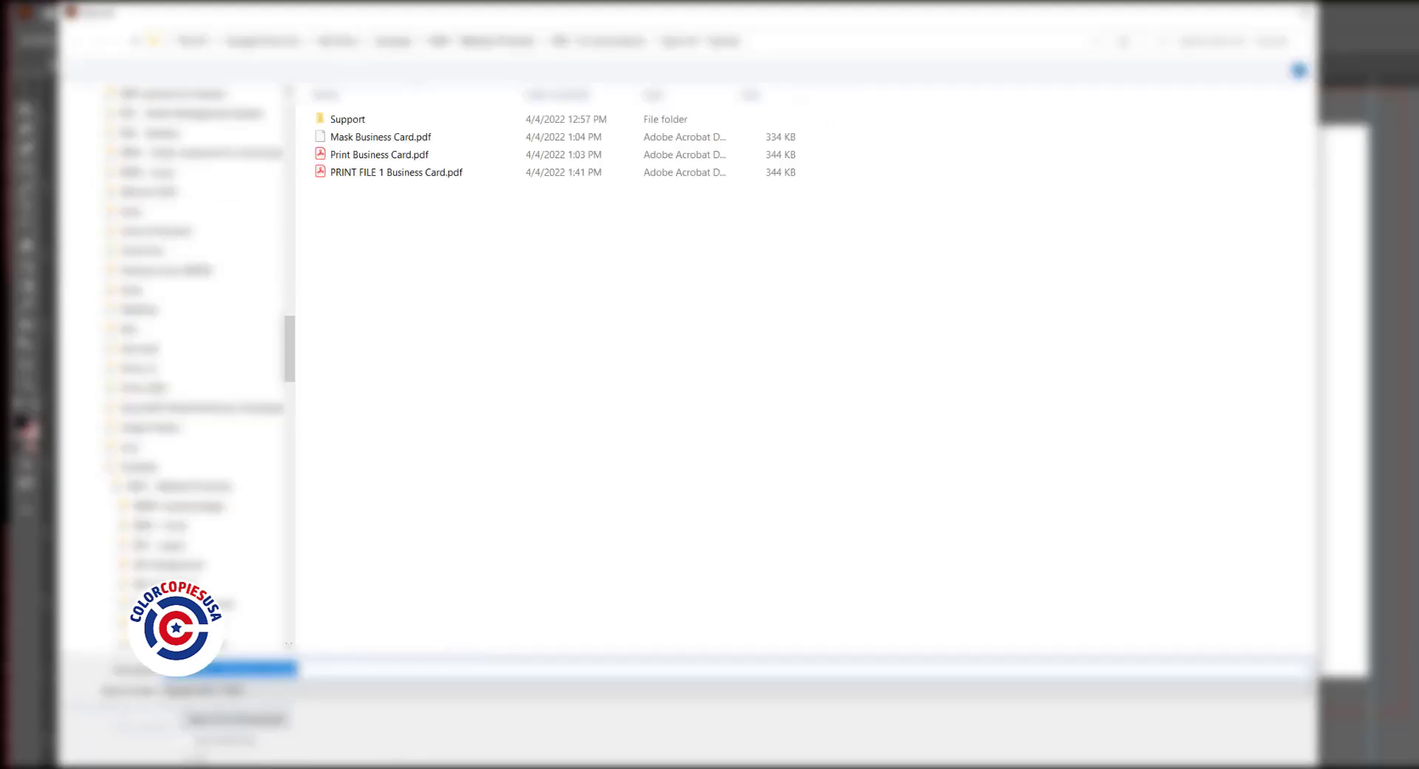
left_click(164, 671)
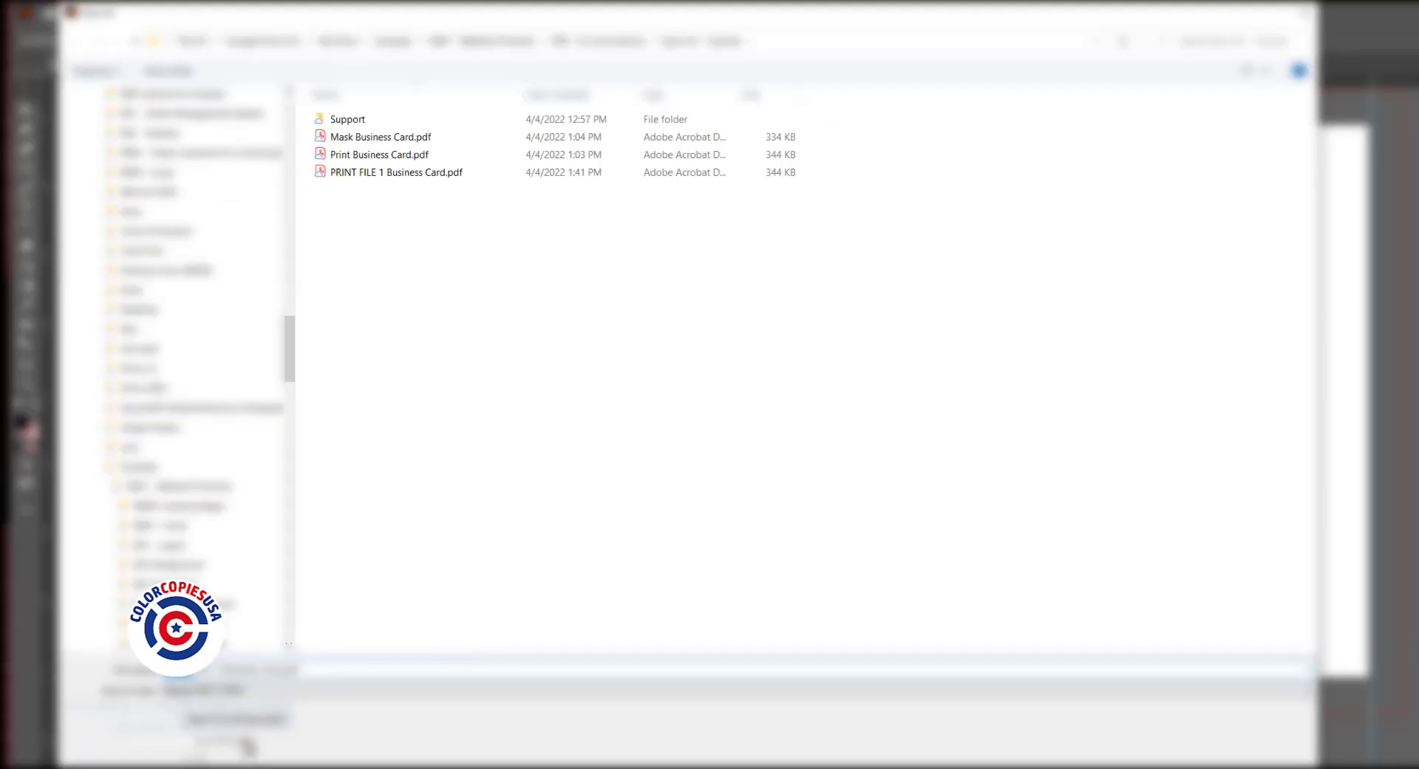
type("Mas")
key("BackSpace")
key("BackSpace")
key("BackSpace")
type("MASK FILE 1")
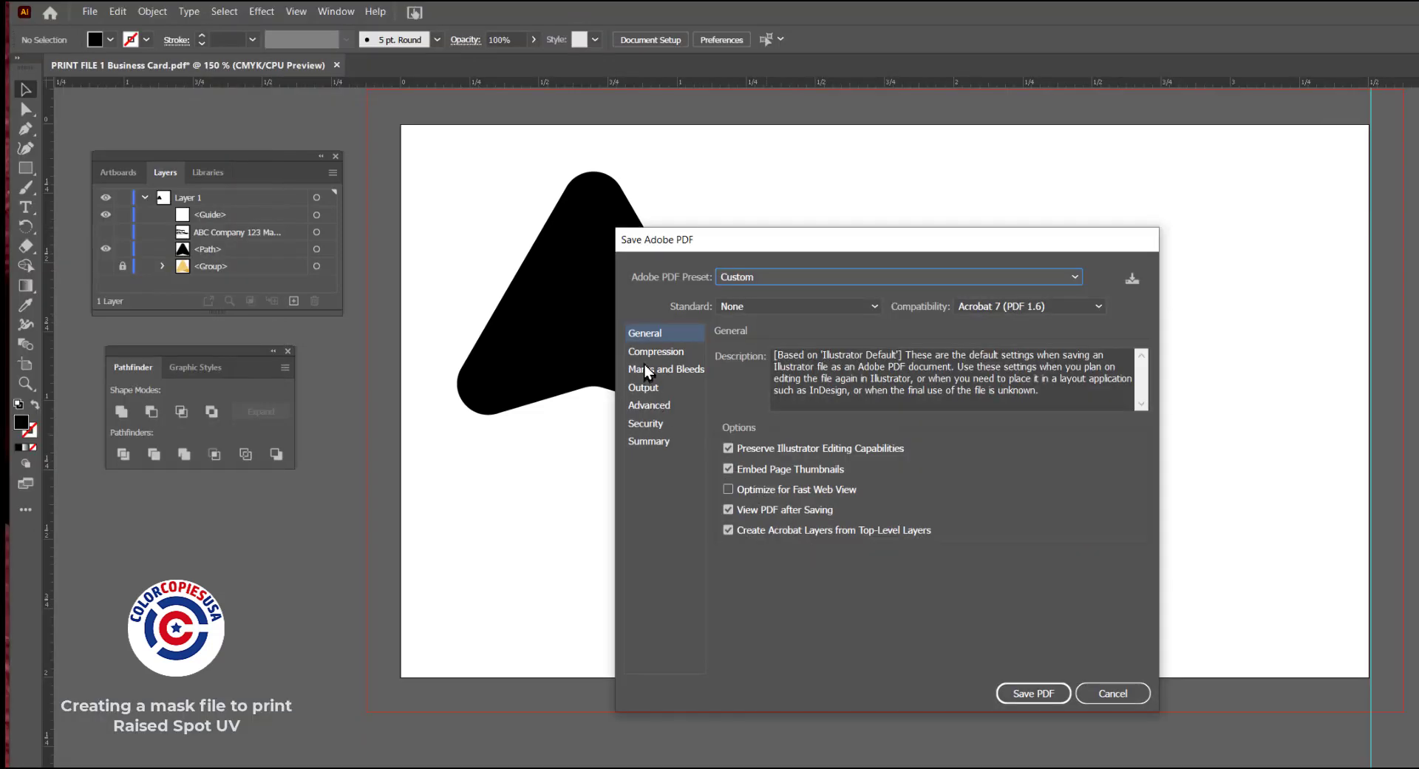
left_click(645, 370)
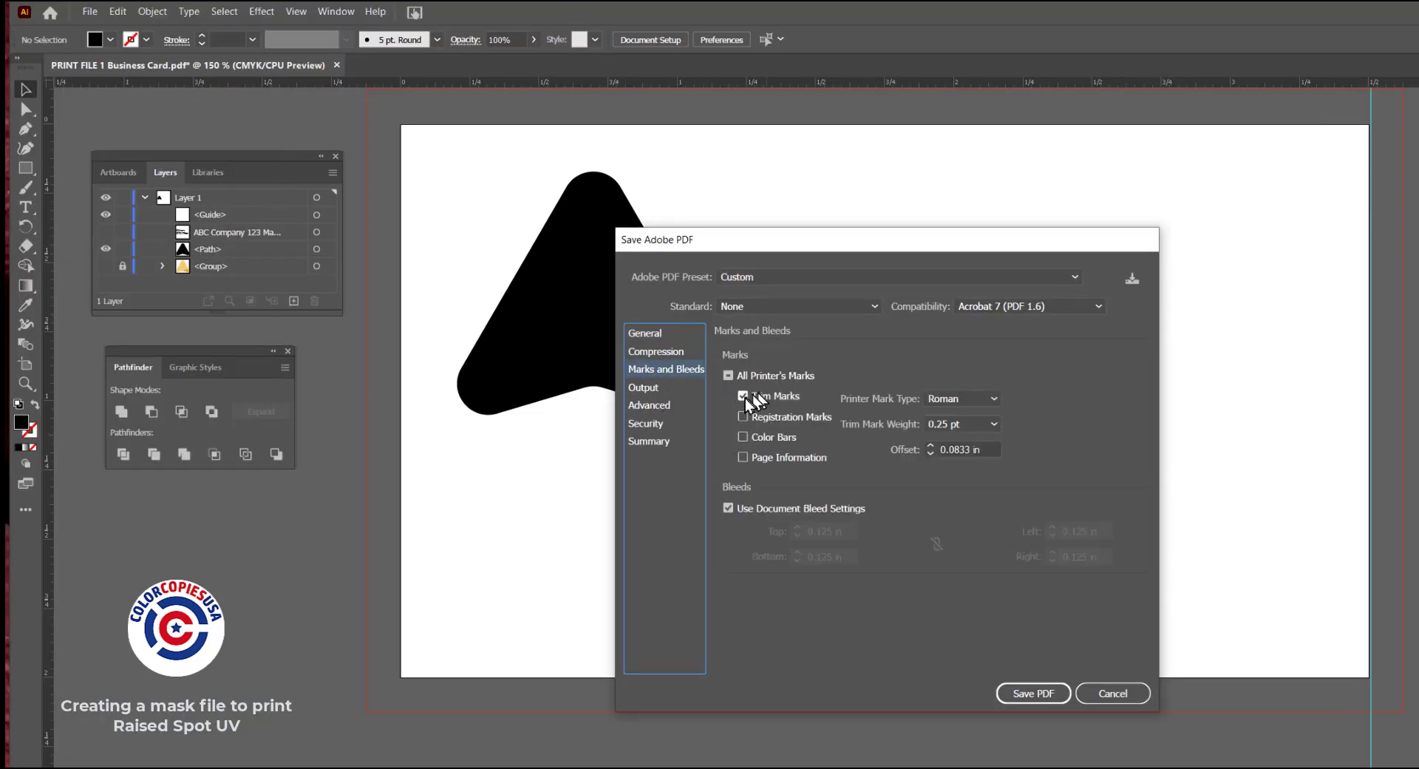
left_click(1042, 694)
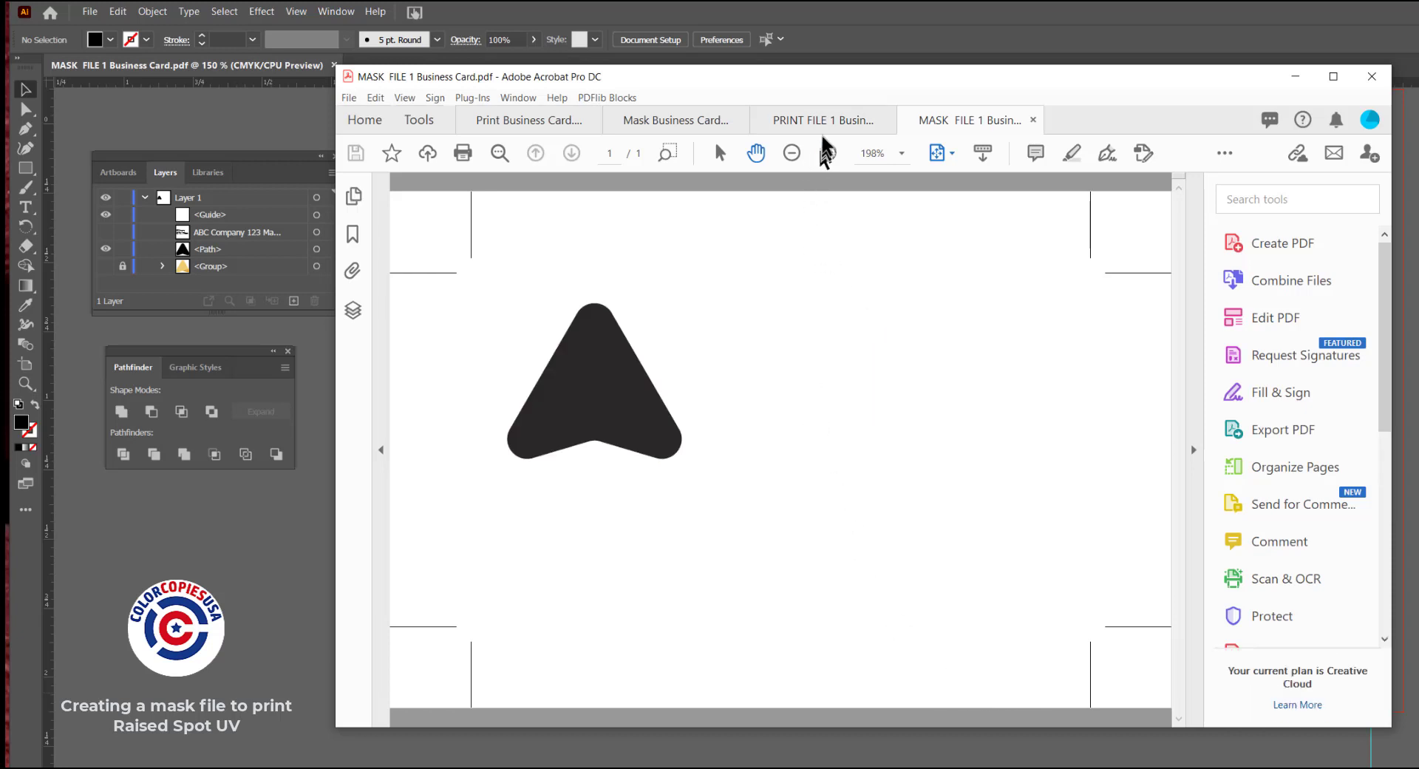
Compare the saved print PDF with the mask PDF in Acrobat, checking the logo position and crop marks
left_click(817, 127)
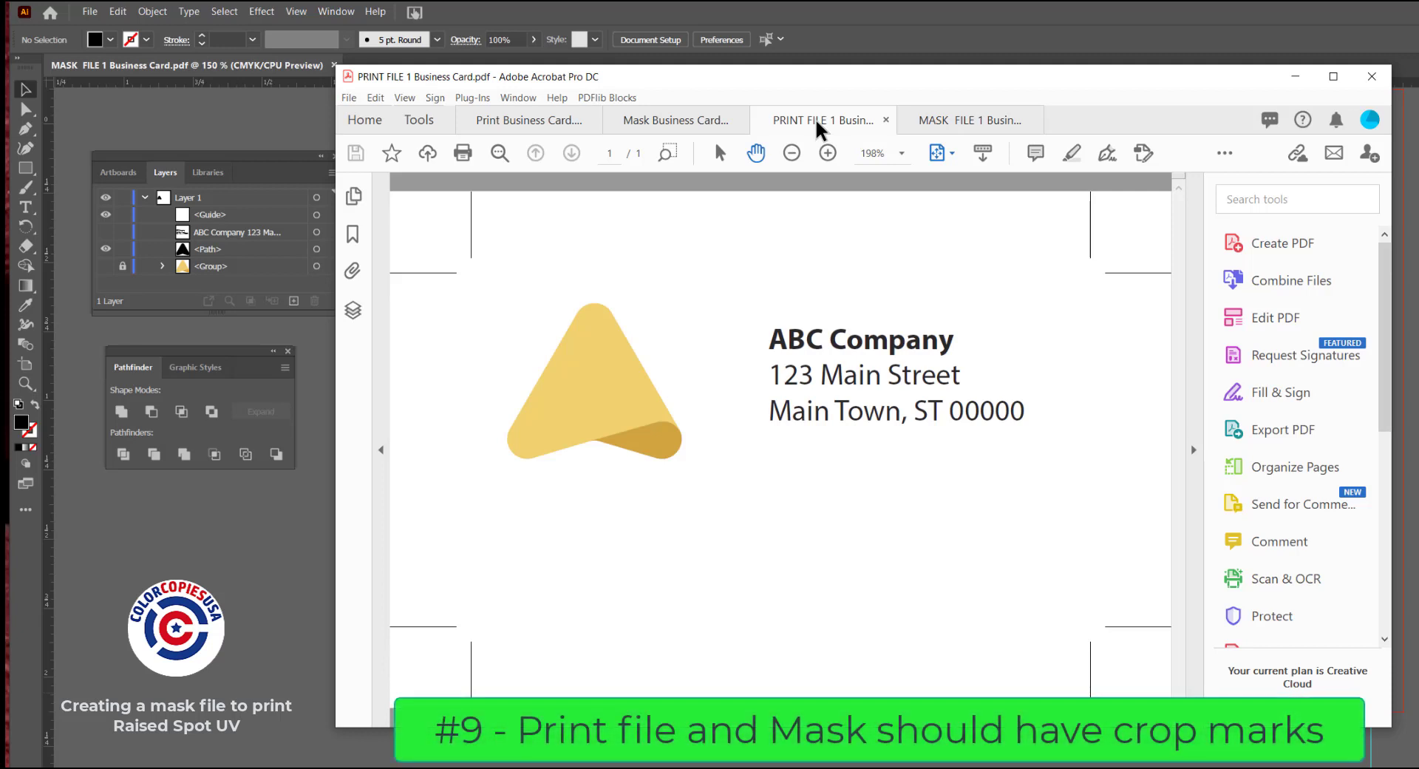
left_click(937, 127)
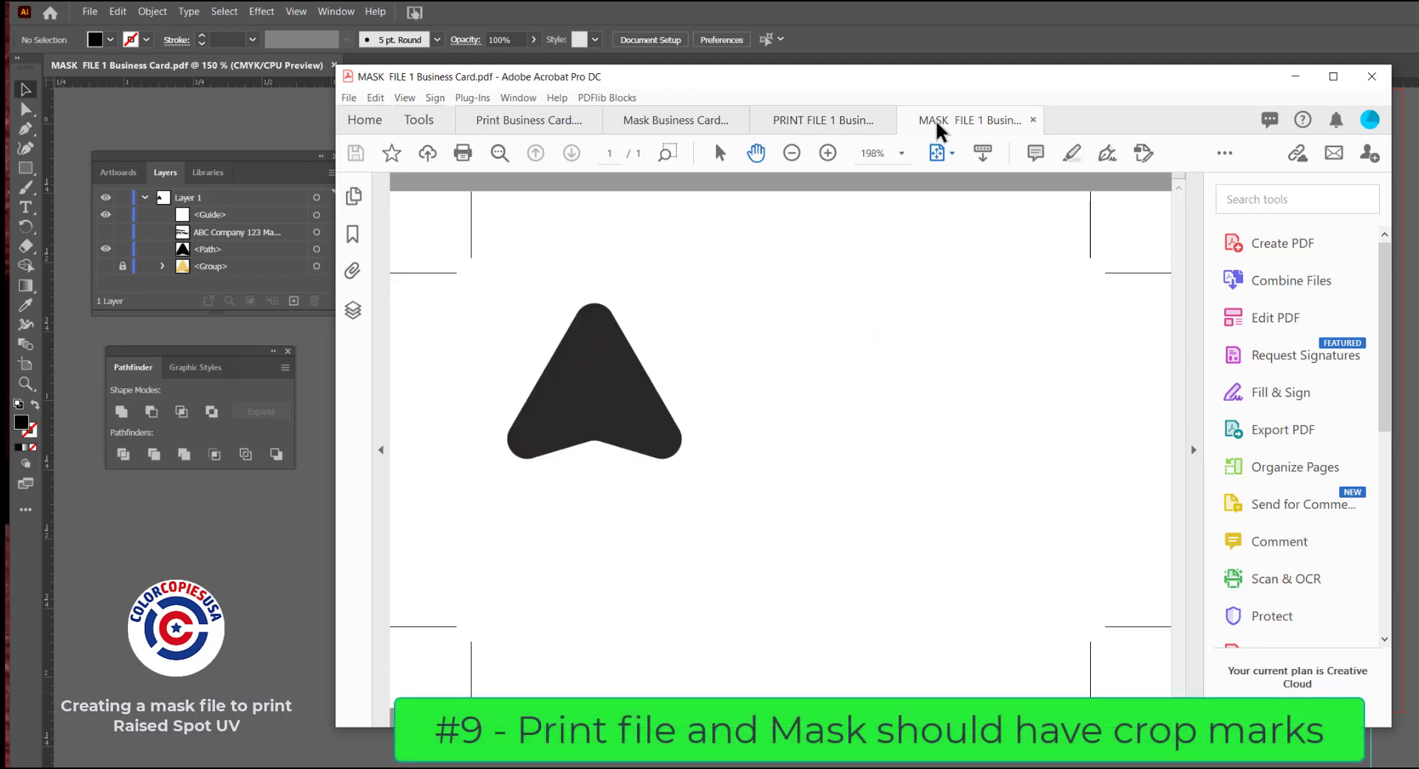